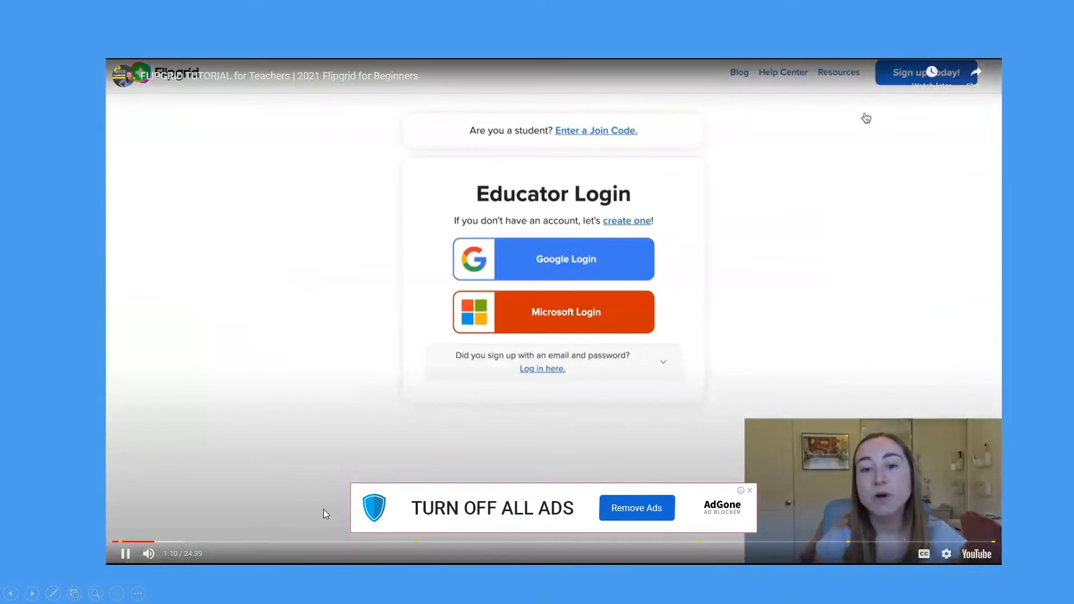
- Dismiss the ad banner and start creating a new group, going past its introduction
click(750, 490)
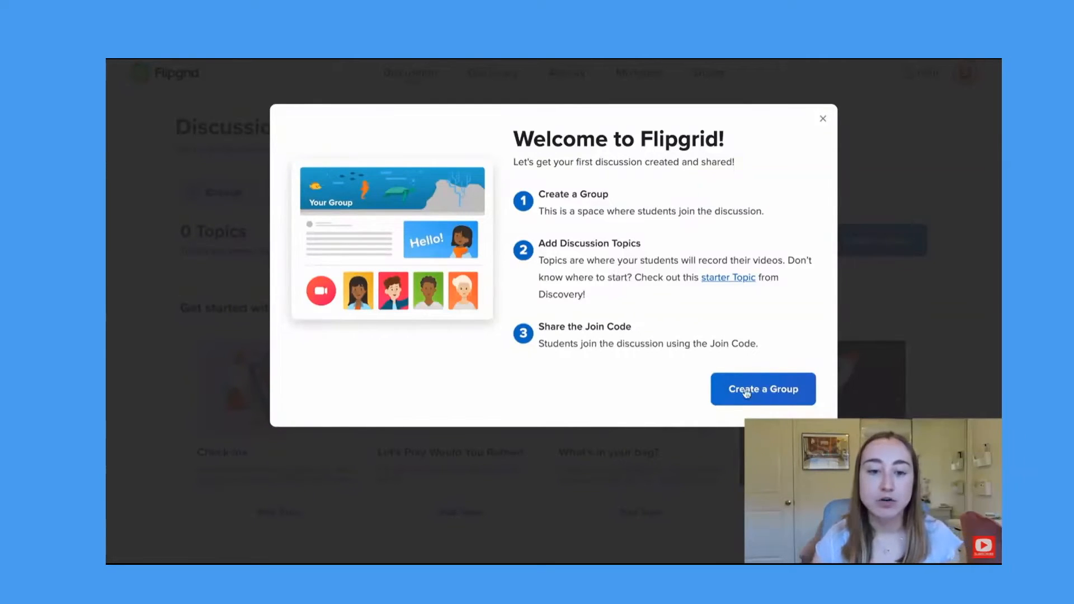
click(779, 401)
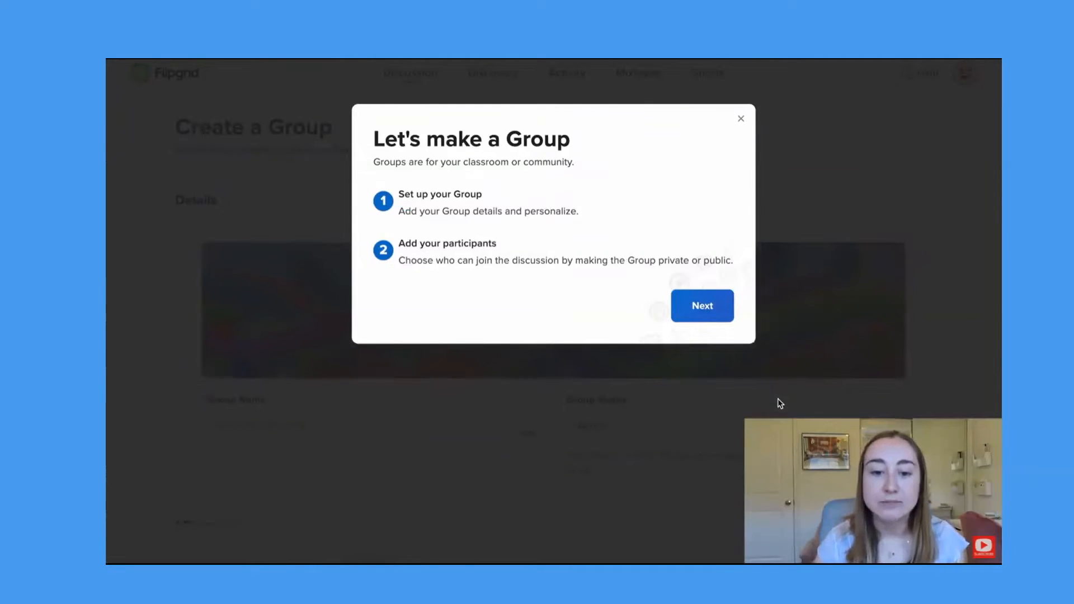
click(700, 318)
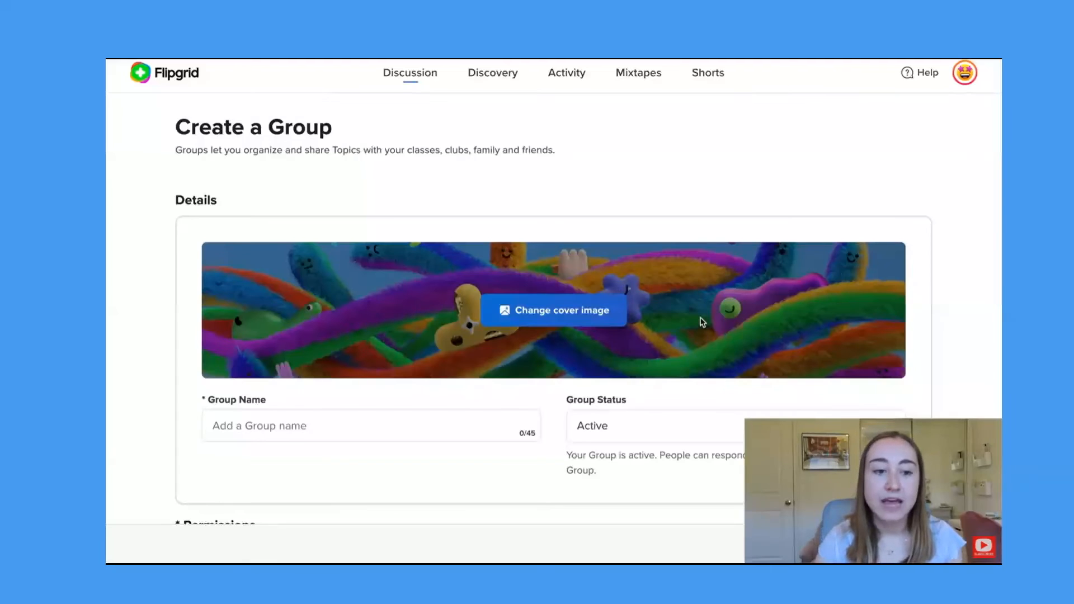
- Set the group's cover image to the featured illustration of colourful cartoon characters on a light blue background
scroll(702, 322, down, 2)
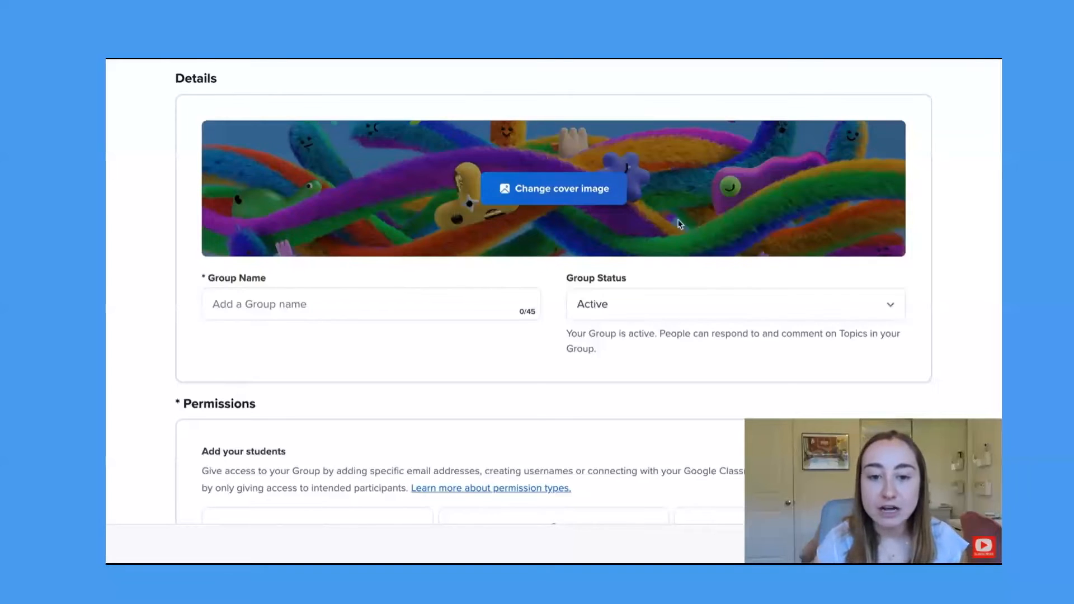
click(590, 200)
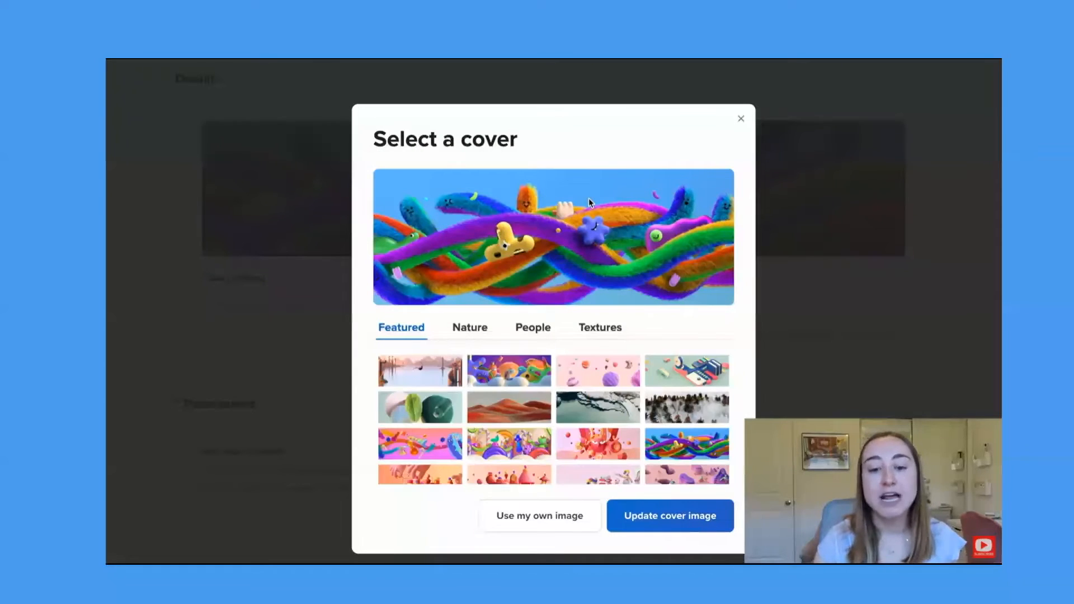
scroll(555, 388, down, 1)
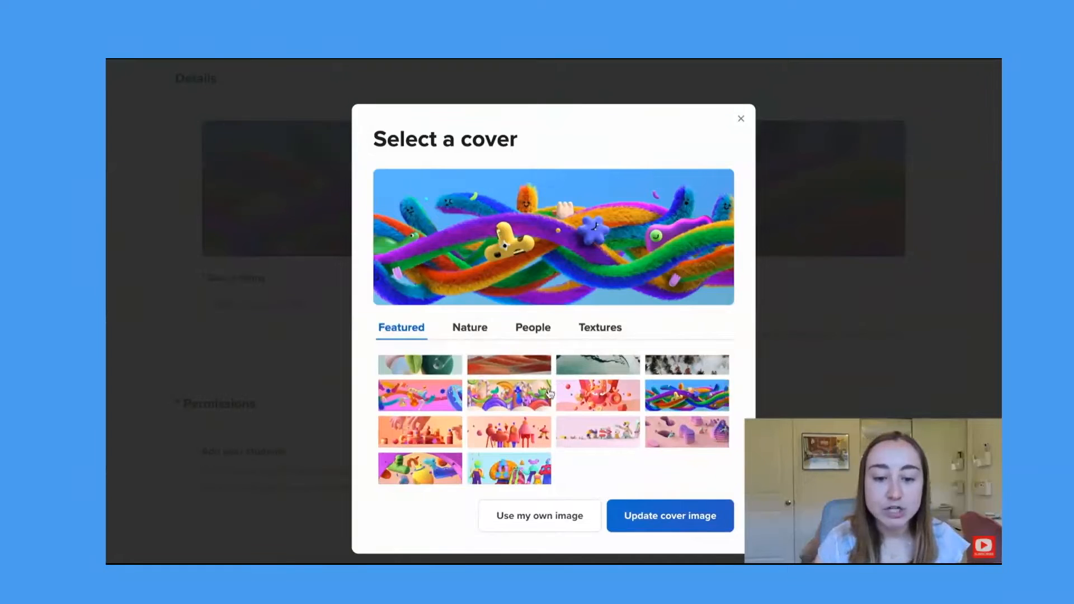
click(502, 480)
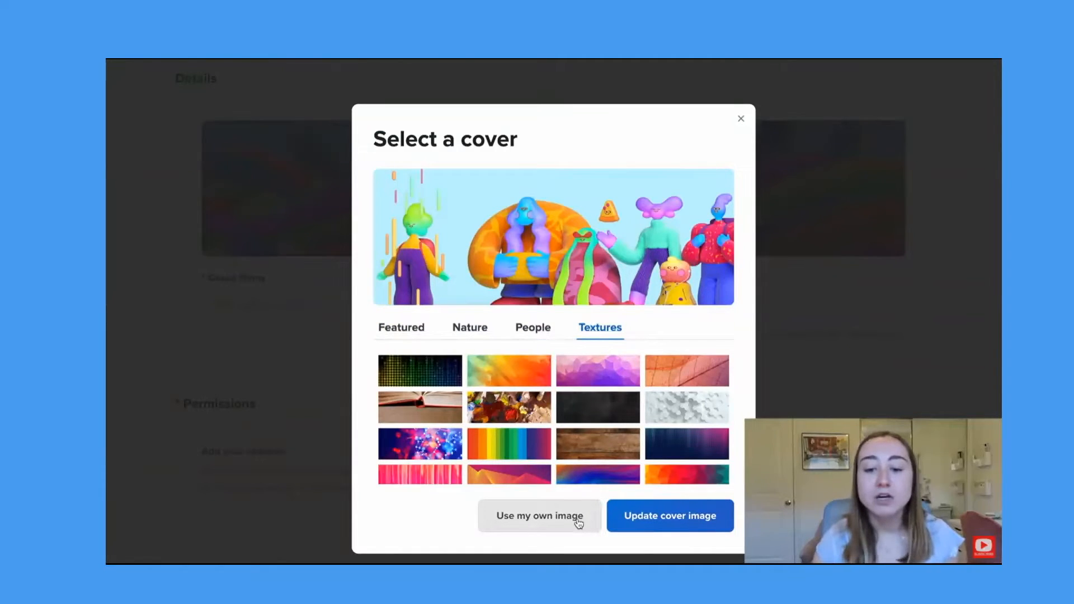
click(716, 523)
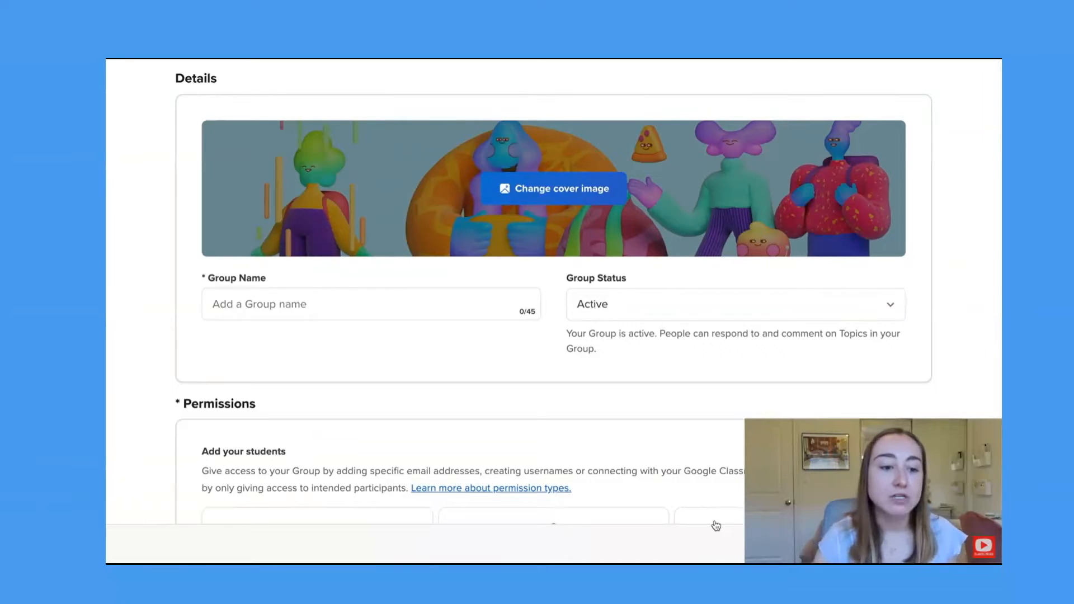
- Name the group STEM Class and look at the available group status options
click(319, 310)
text(STEM Class)
click(329, 345)
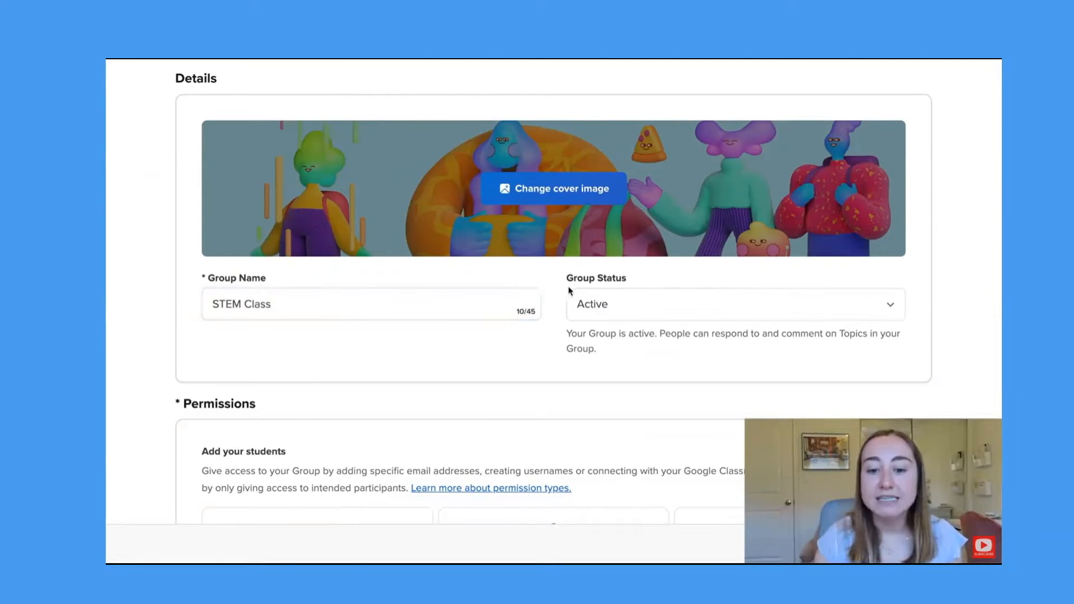
click(655, 308)
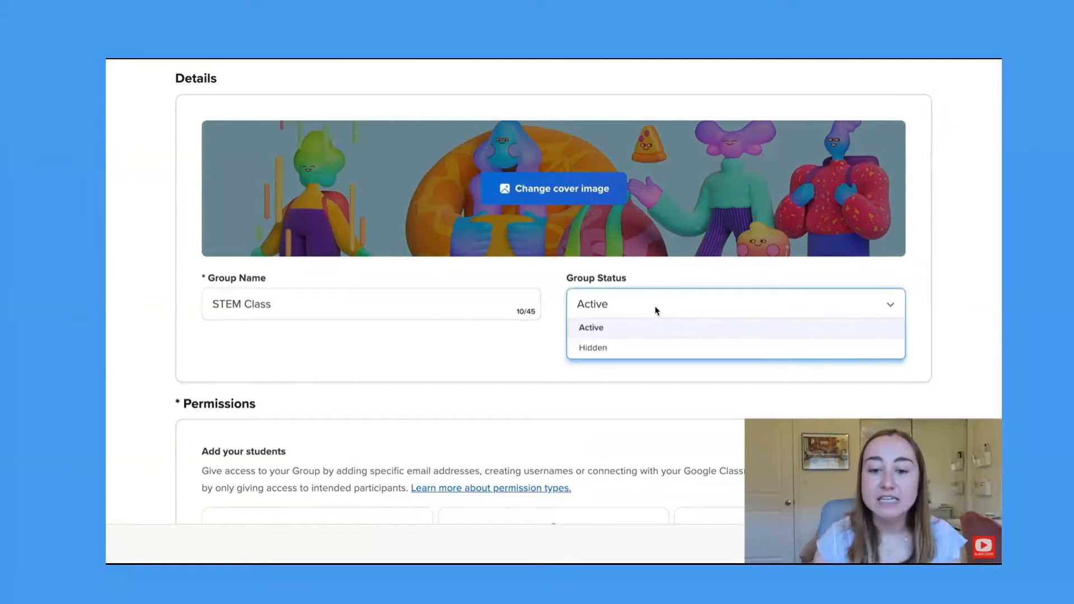
click(607, 366)
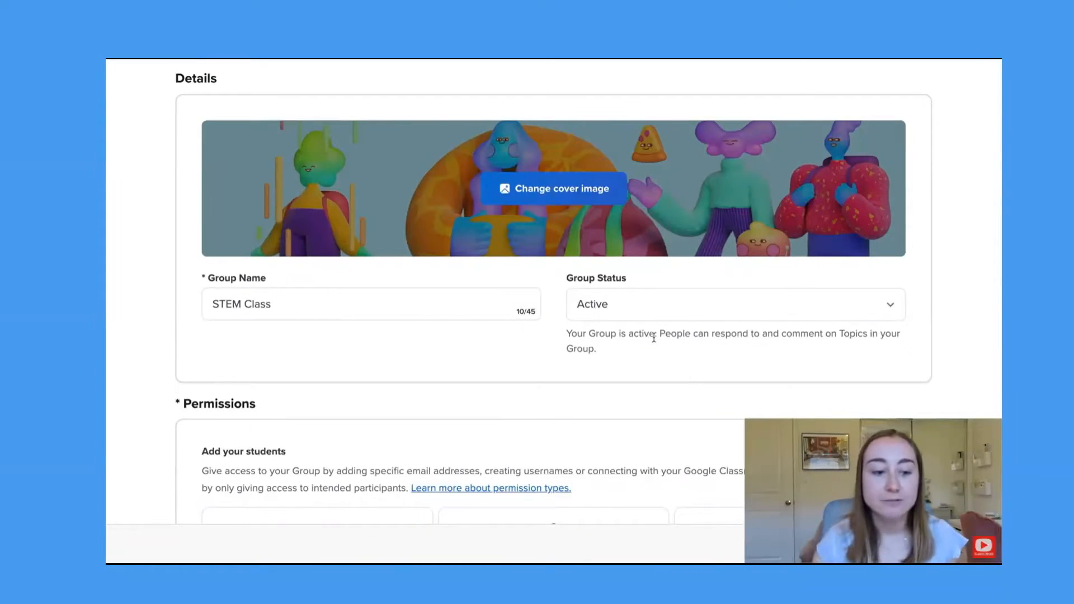
- Set students to join by username and add EdTech Student 1 with the username edtech1
scroll(654, 339, down, 3)
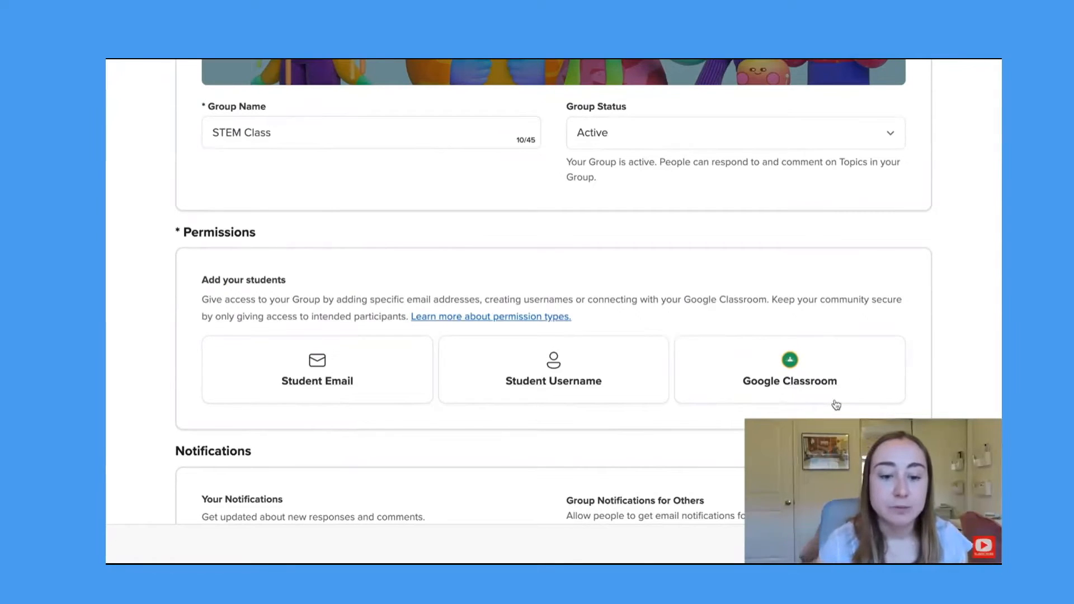
scroll(836, 404, down, 2)
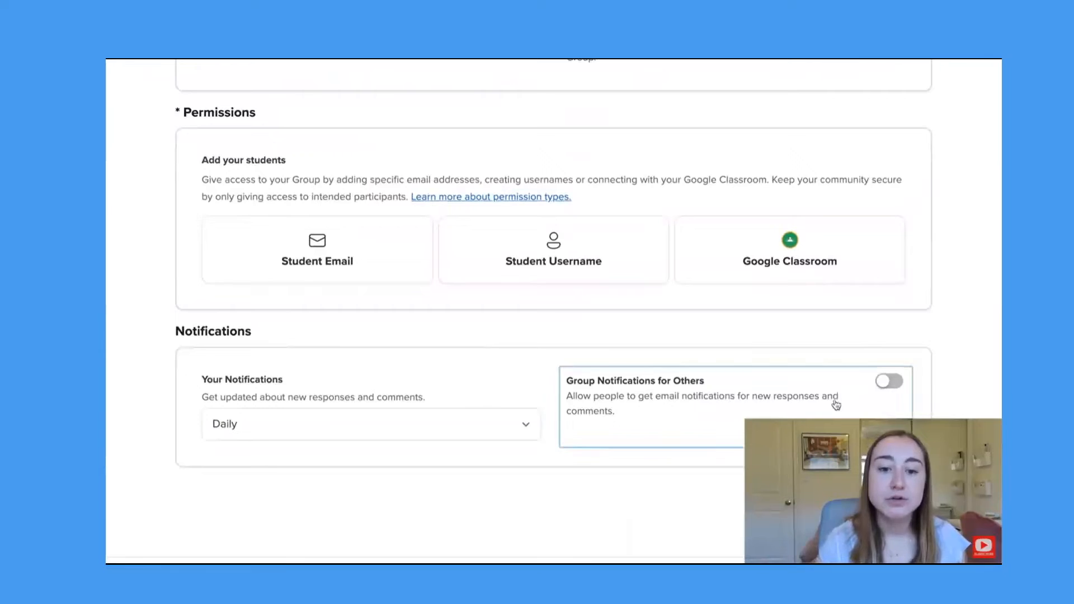
click(599, 259)
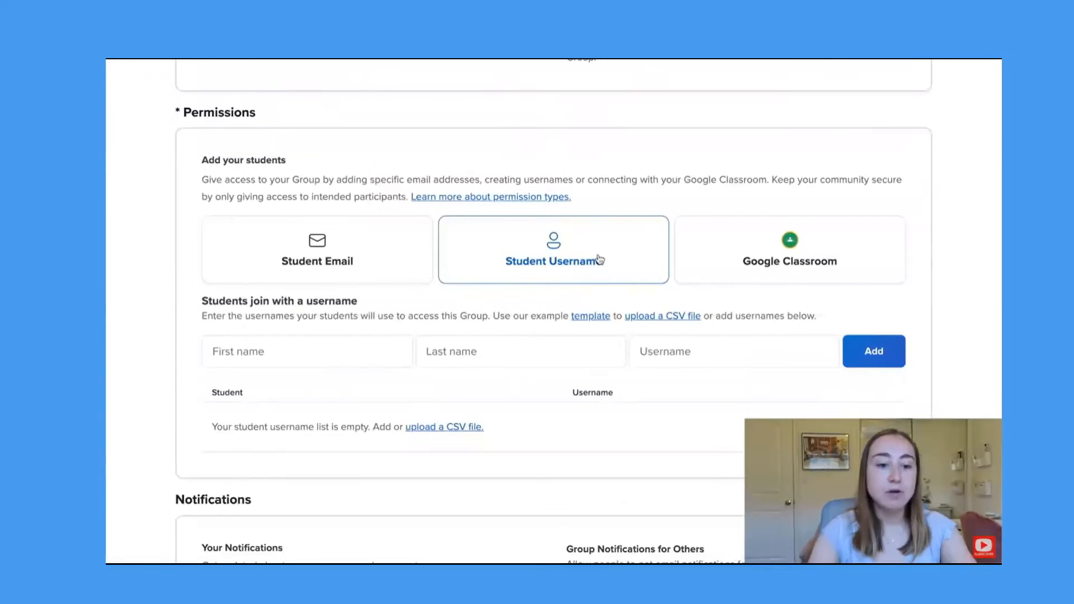
scroll(599, 259, down, 1)
click(384, 280)
text(EdTech)
click(470, 286)
text(Student 1)
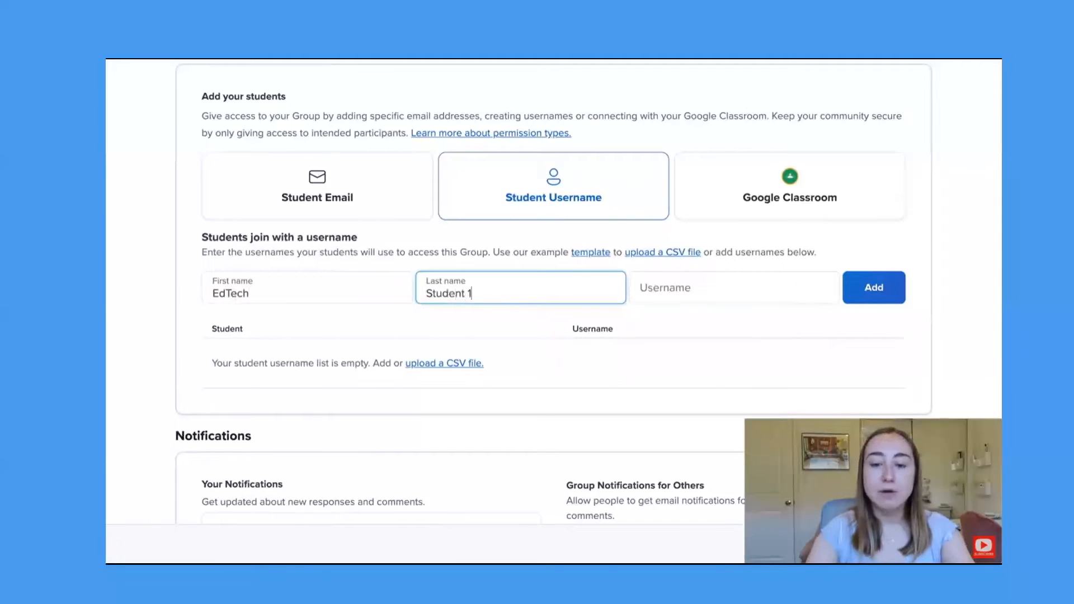
click(645, 285)
text(edtech1)
click(866, 286)
- Add EdTech Student 2 to the student list with the username edtech2
text(EdTech)
key(Tab)
text(Student 2)
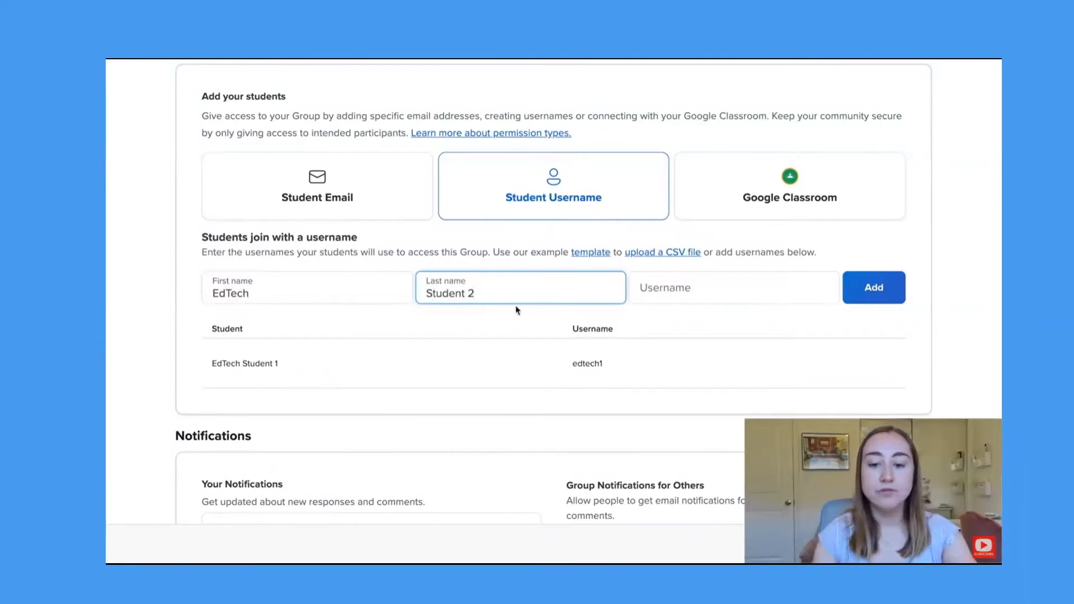
click(648, 290)
text(edtech2)
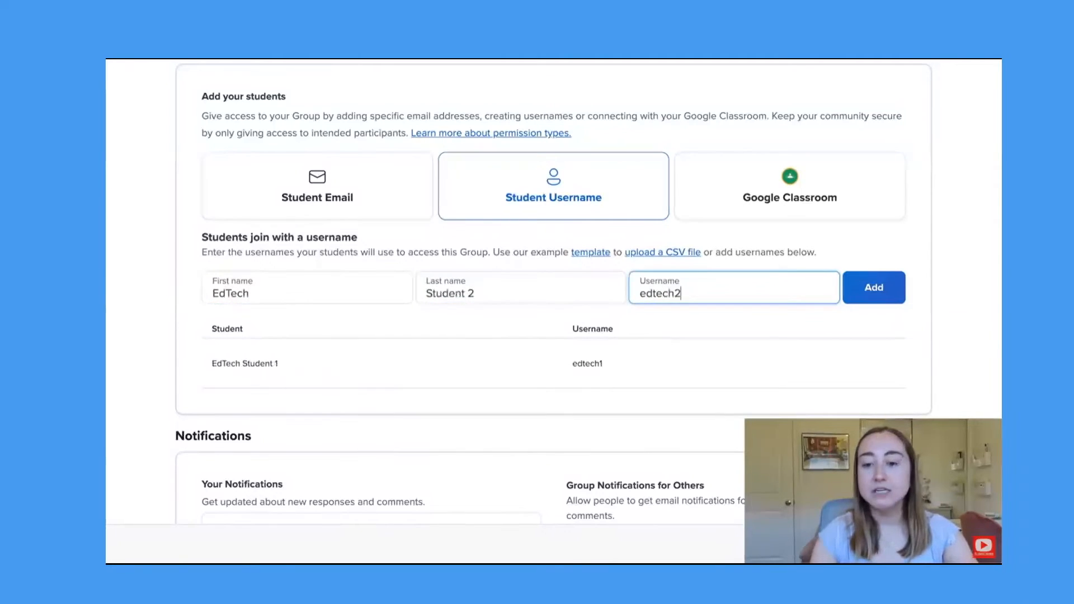
click(903, 281)
- Add EdTech Student 3 to the student list with the username edtech3
click(360, 297)
text(EdTech)
click(463, 295)
text(Student 3)
click(655, 288)
text(edtech3)
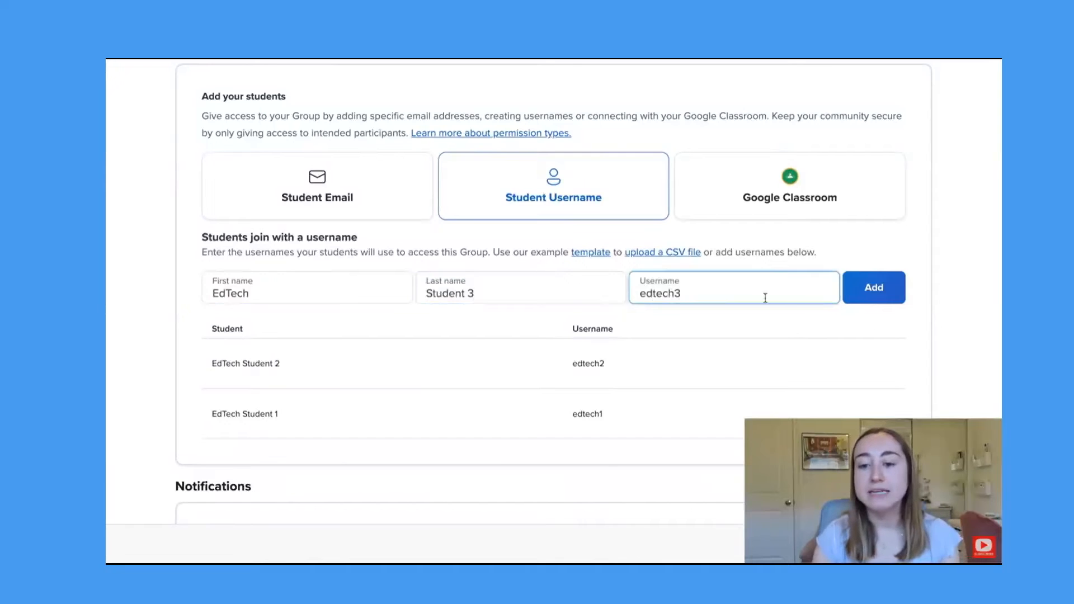
click(881, 287)
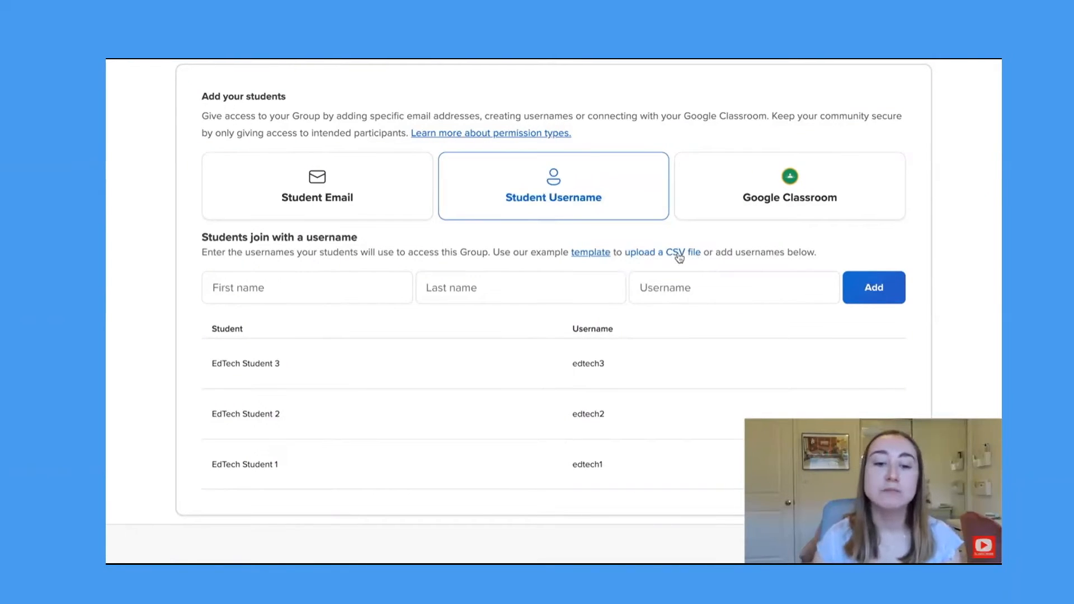
- Choose Daily for your own notifications and switch group notifications for others on and back off
scroll(679, 257, down, 5)
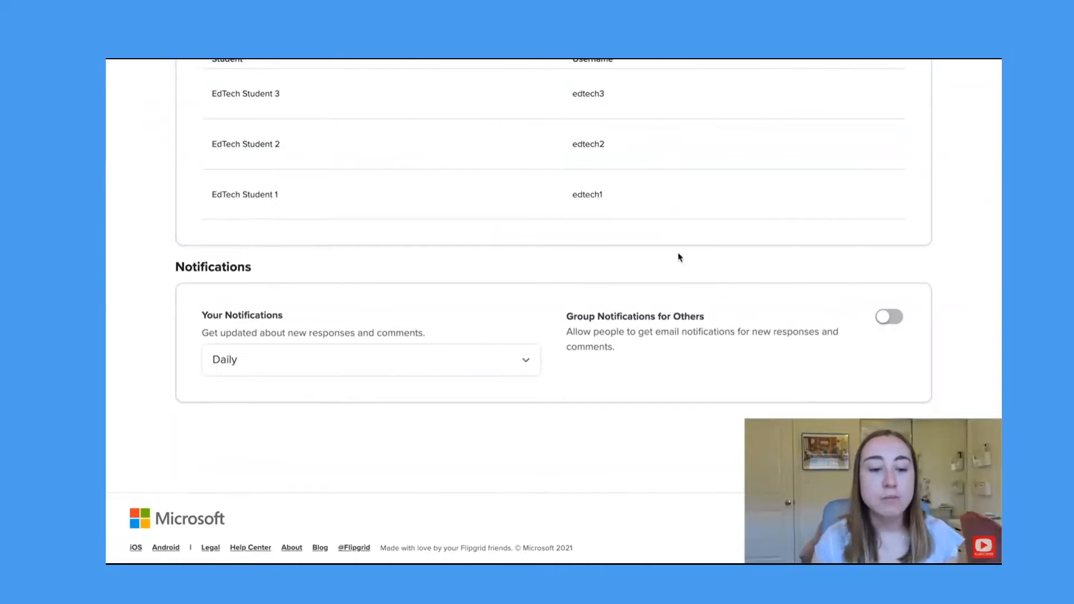
click(333, 372)
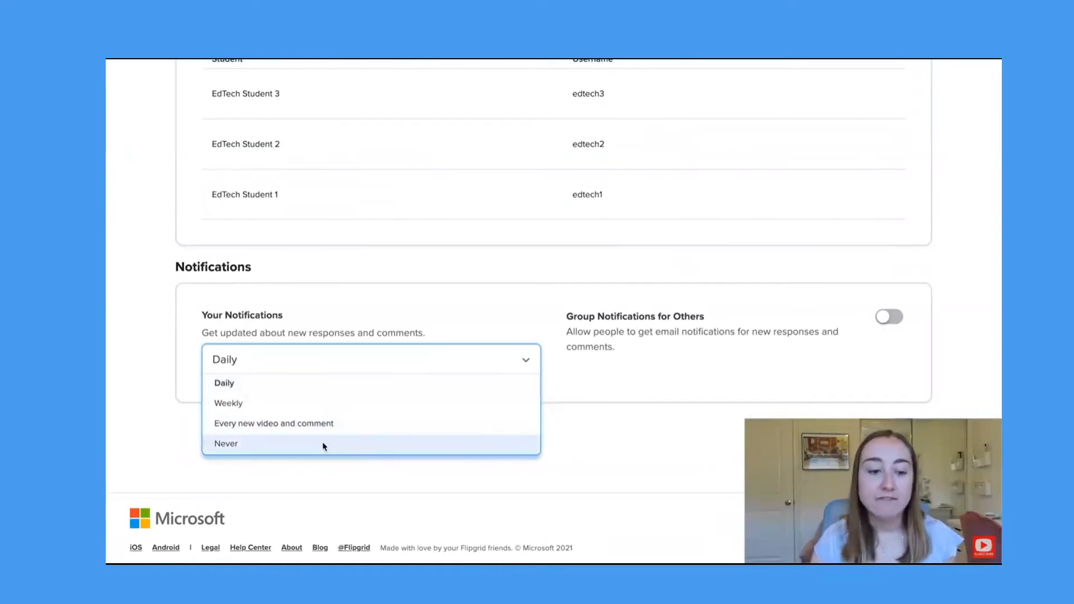
click(239, 384)
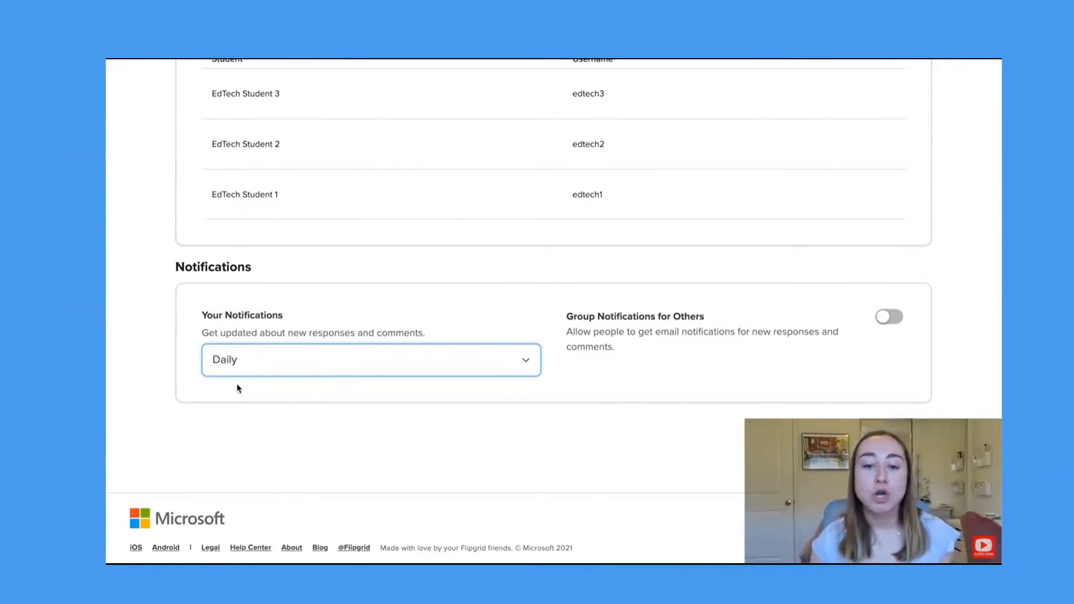
click(674, 378)
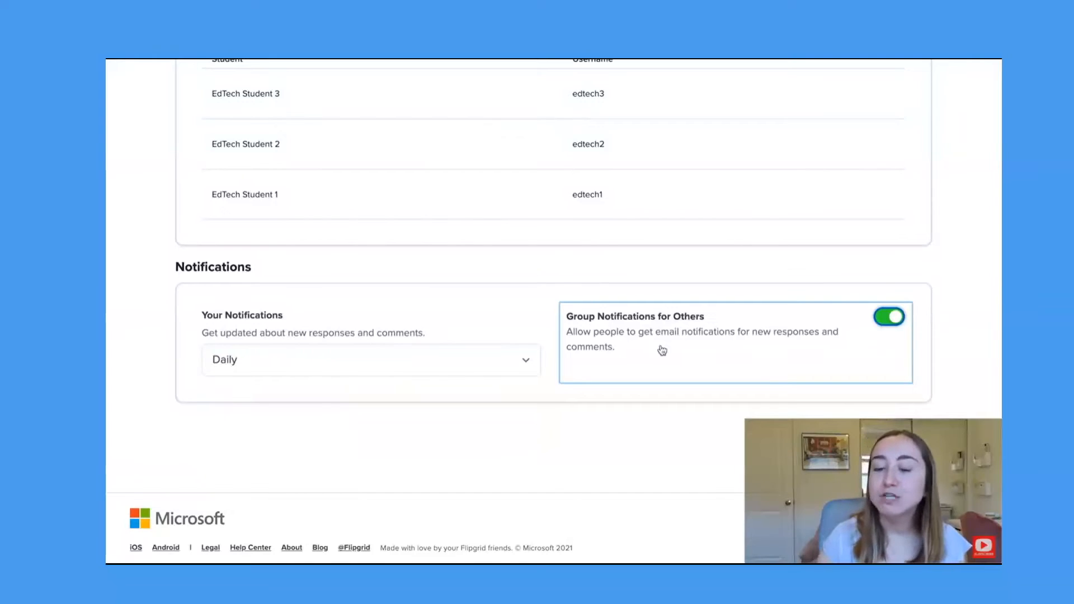
click(889, 317)
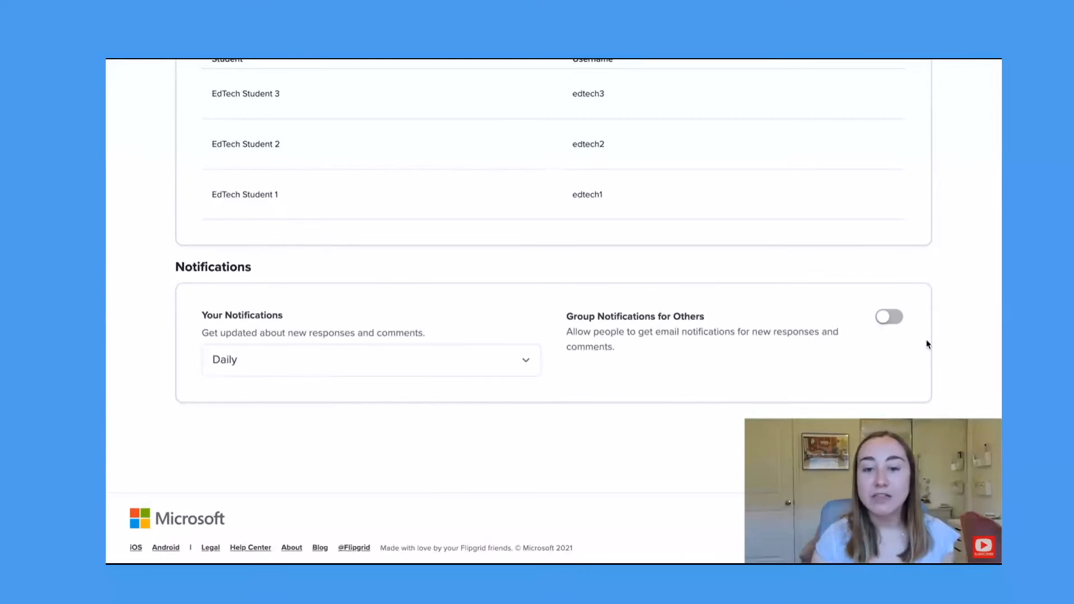
- Review the group settings, create the STEM Class group, and copy its share link before closing the confirmation
scroll(928, 344, up, 8)
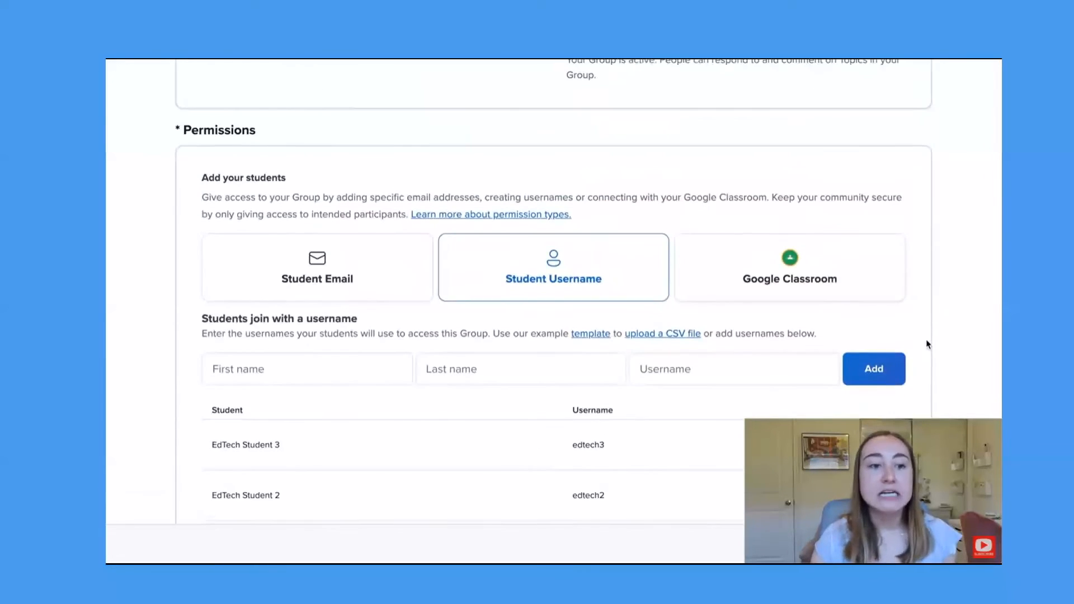
scroll(928, 344, up, 2)
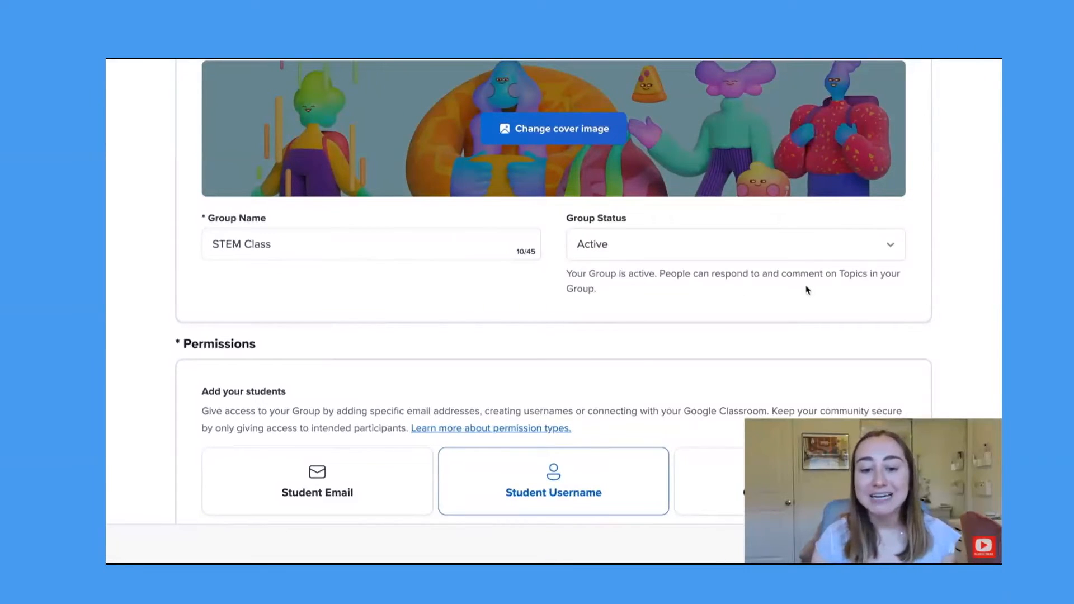
scroll(806, 290, down, 3)
scroll(806, 290, down, 3)
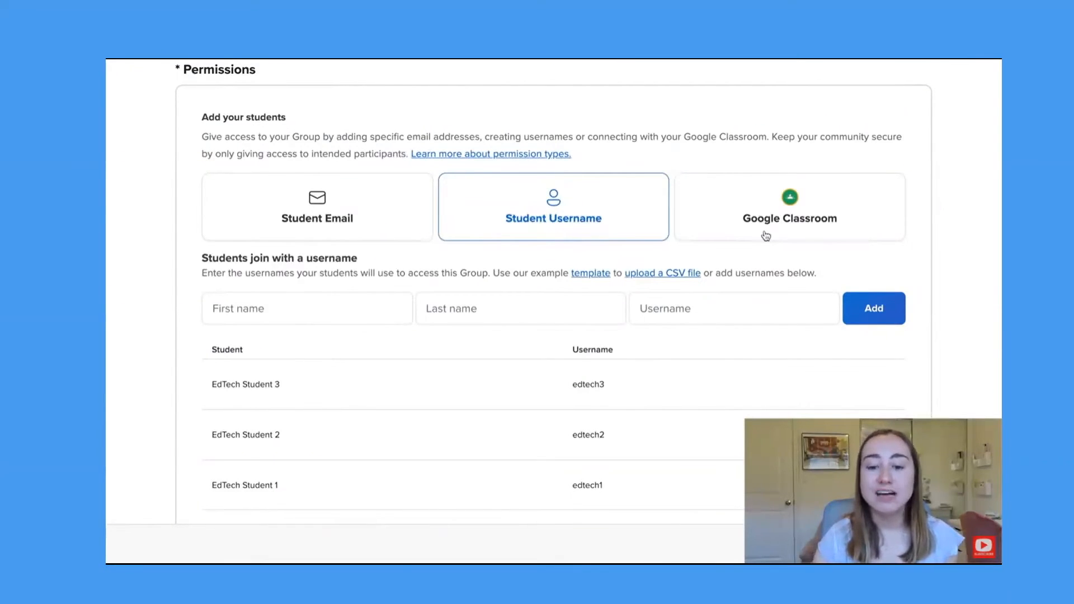
scroll(765, 233, down, 6)
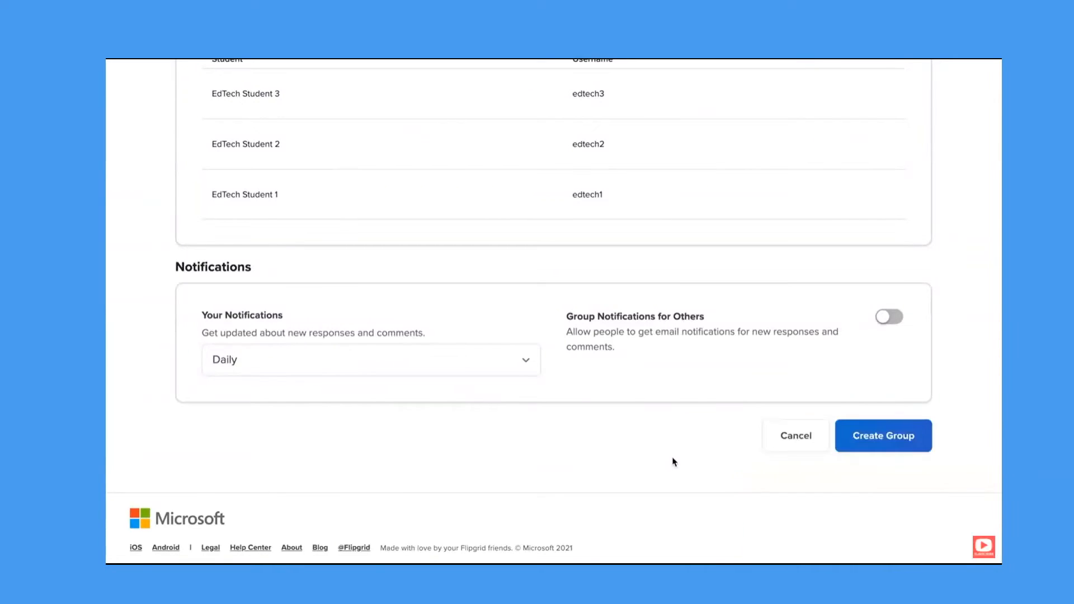
click(915, 445)
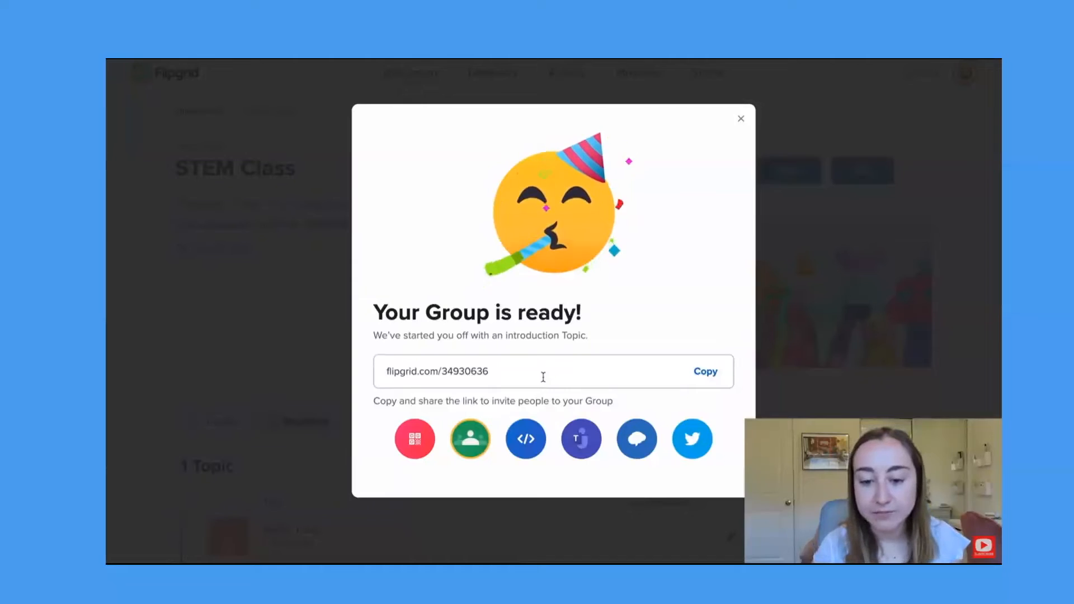
click(713, 376)
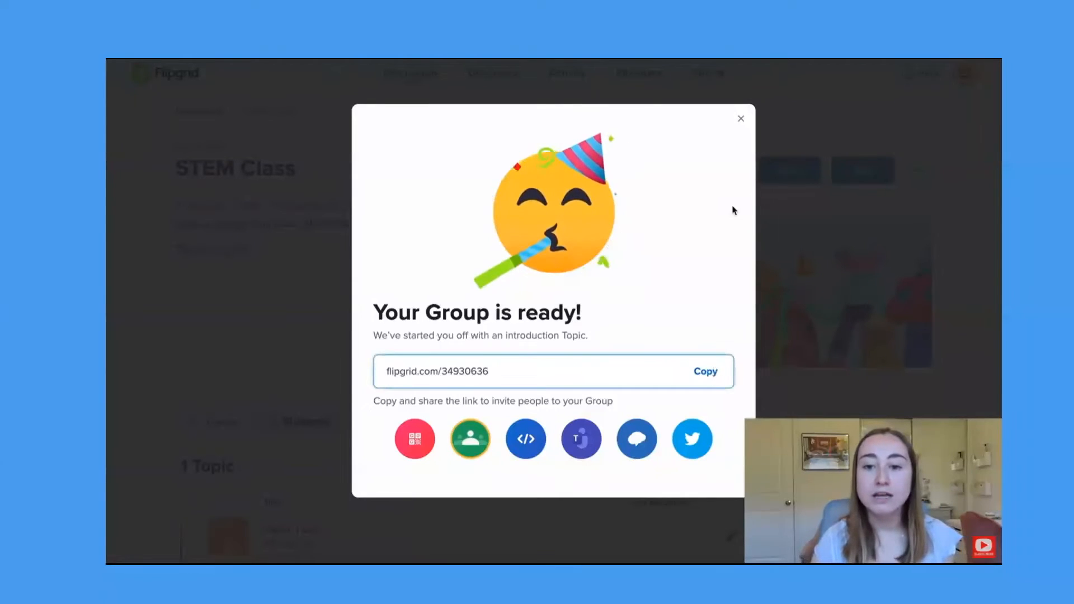
click(739, 119)
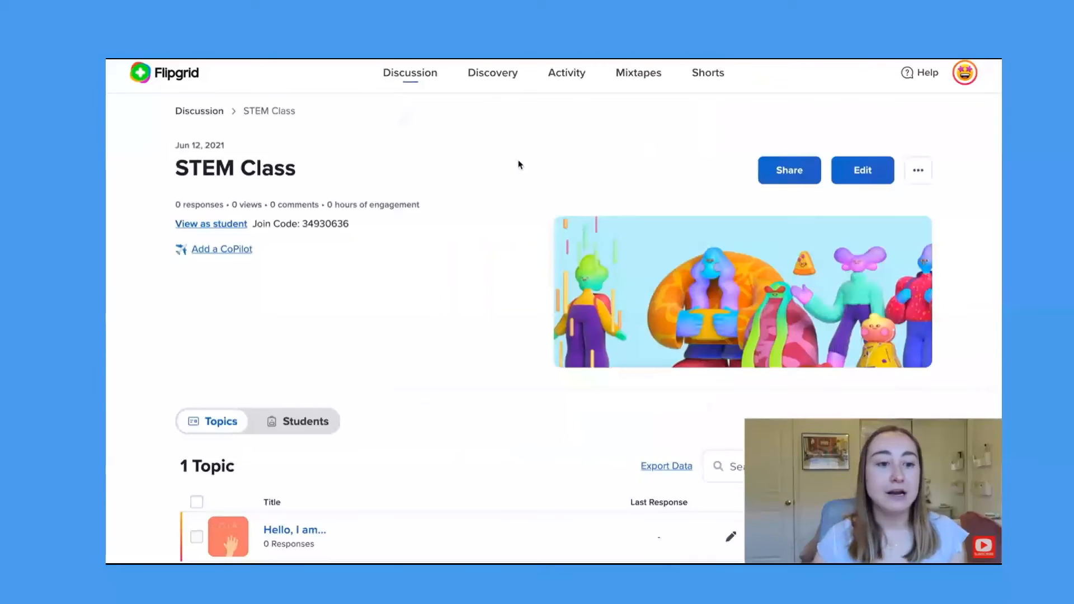
- Look over the STEM Class group page and start creating a new topic in it
scroll(518, 162, down, 1)
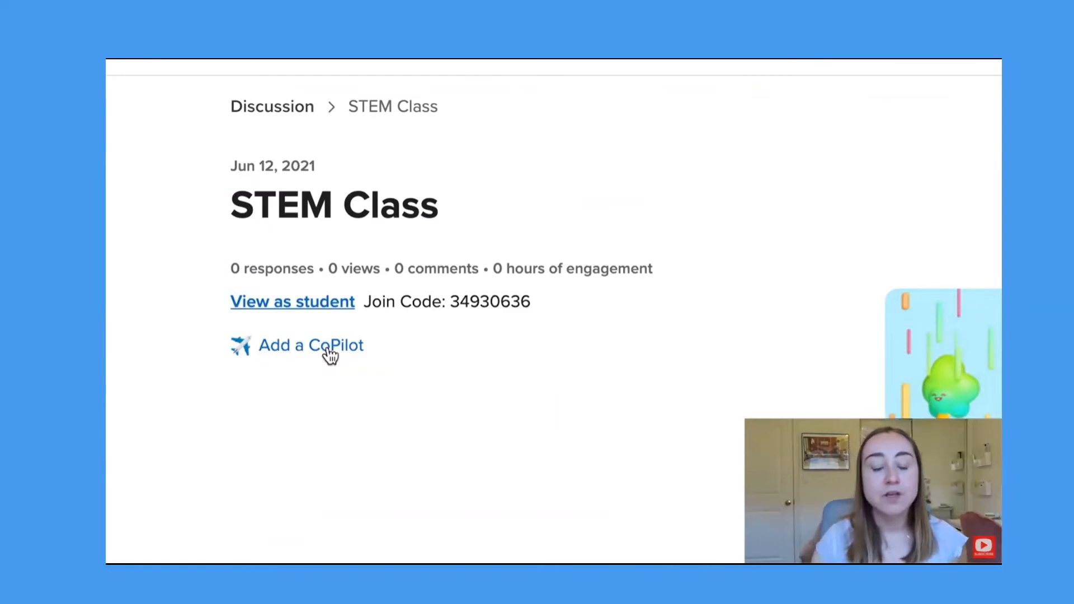
scroll(330, 355, down, 1)
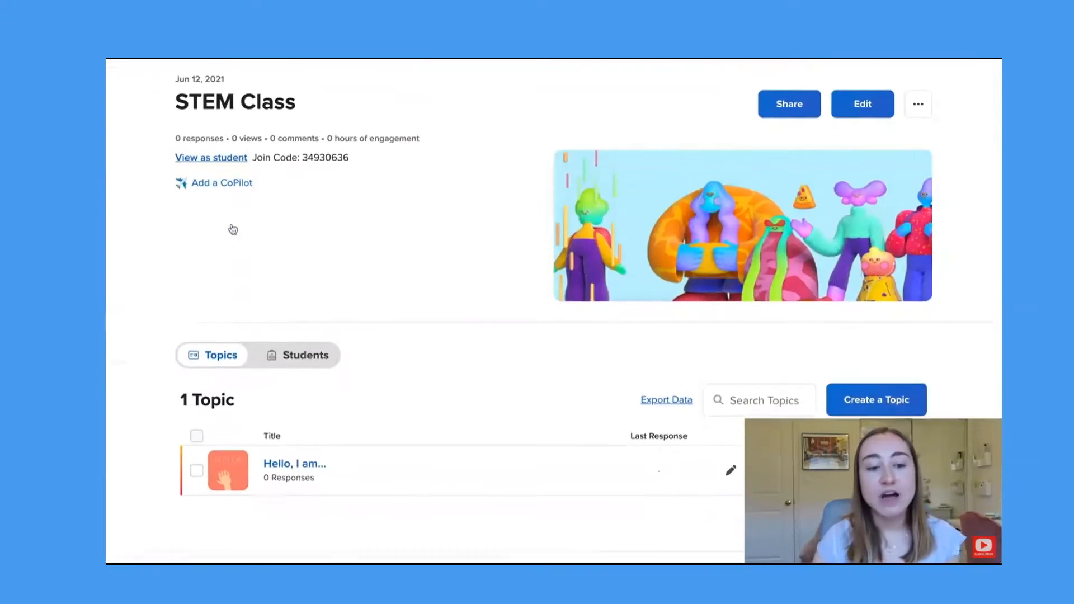
scroll(233, 229, down, 1)
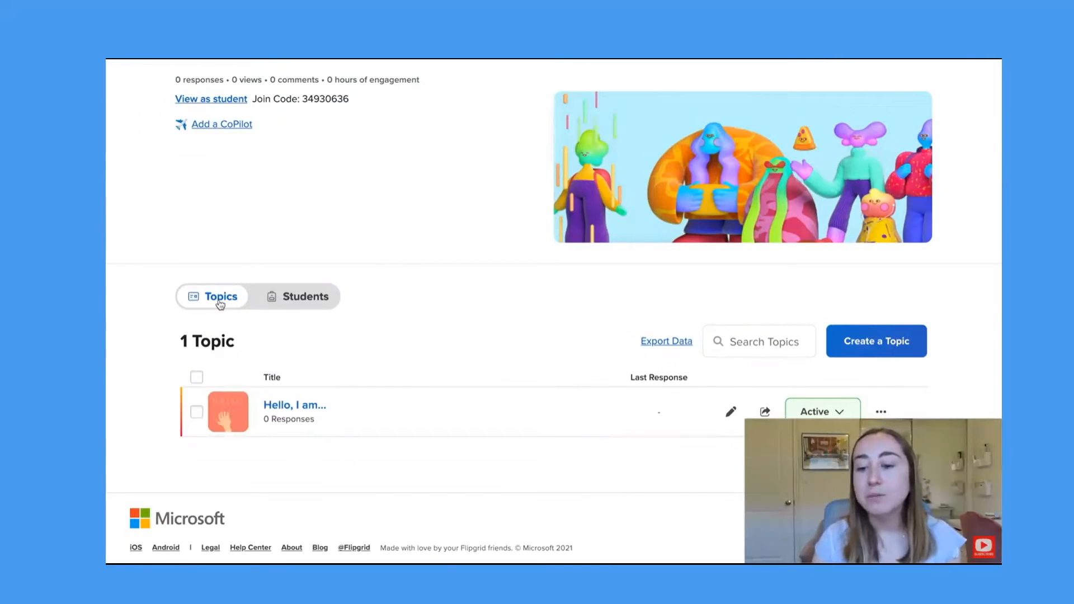
click(908, 343)
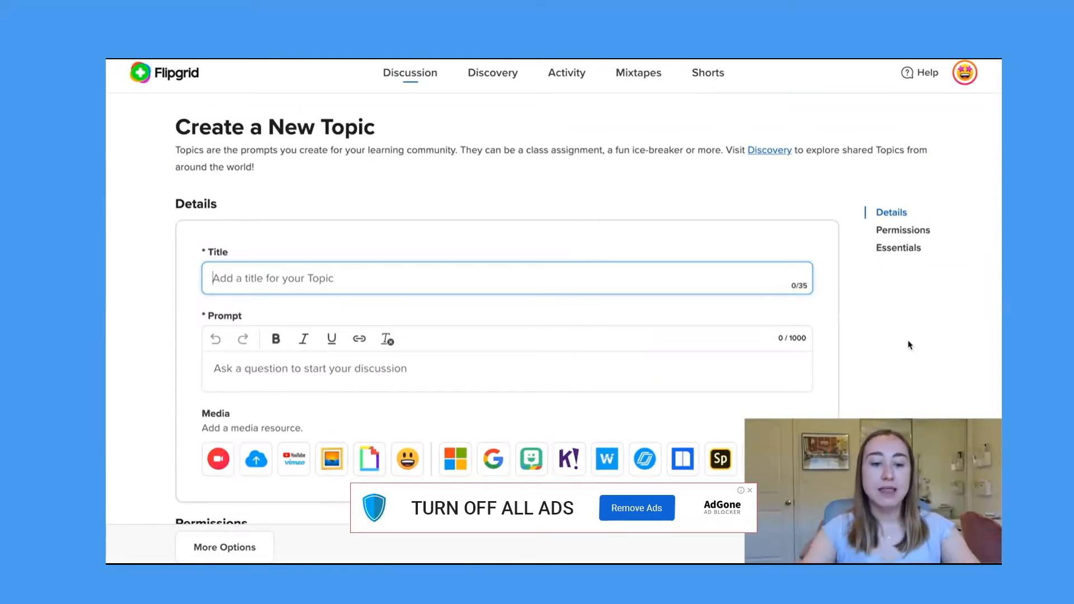
- Title the new topic "Peaks and Valleys"
text(Peaks and Valleys)
scroll(552, 292, down, 1)
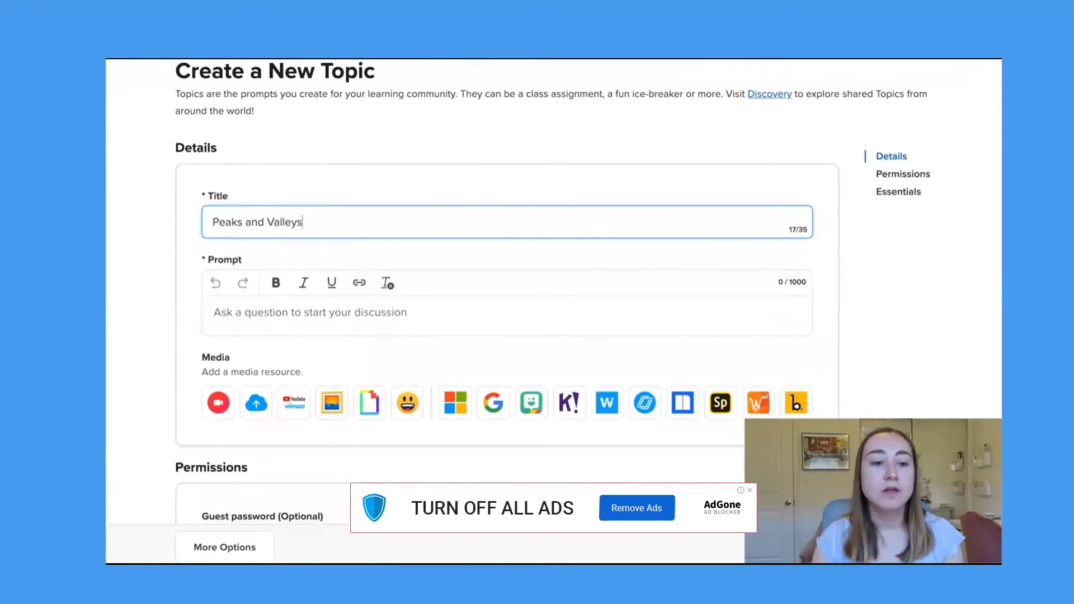
- Write the prompt "Record yourself sharing a peak and valley of your week. A peak is a highlight. A valley is a low point."
click(231, 318)
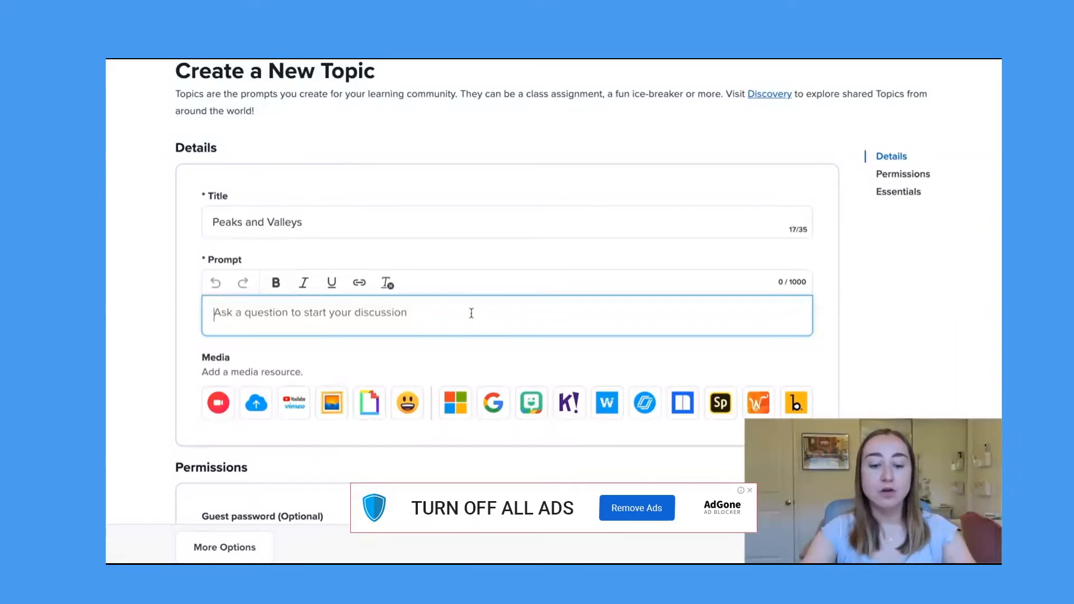
text(Record yourself sharing a peak and valley of your week. A peak is a highlight. A V)
key(BackSpace)
text(valley is a low point.)
scroll(537, 313, down, 1)
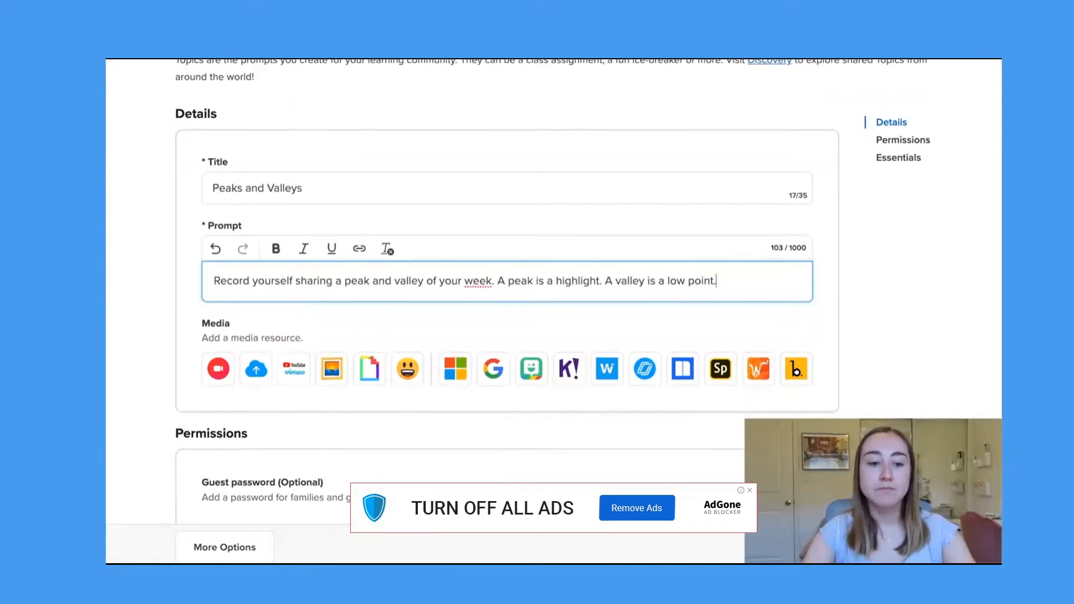
- Extend the topic prompt with "Once you have recorded, submit your video, and comment on 2 classmates' posts."
text(Once )
text(you have record)
text(ed, submit y)
text(our video)
text(, and comment on )
text(2 cla)
text(ssmates' p)
text(osts.)
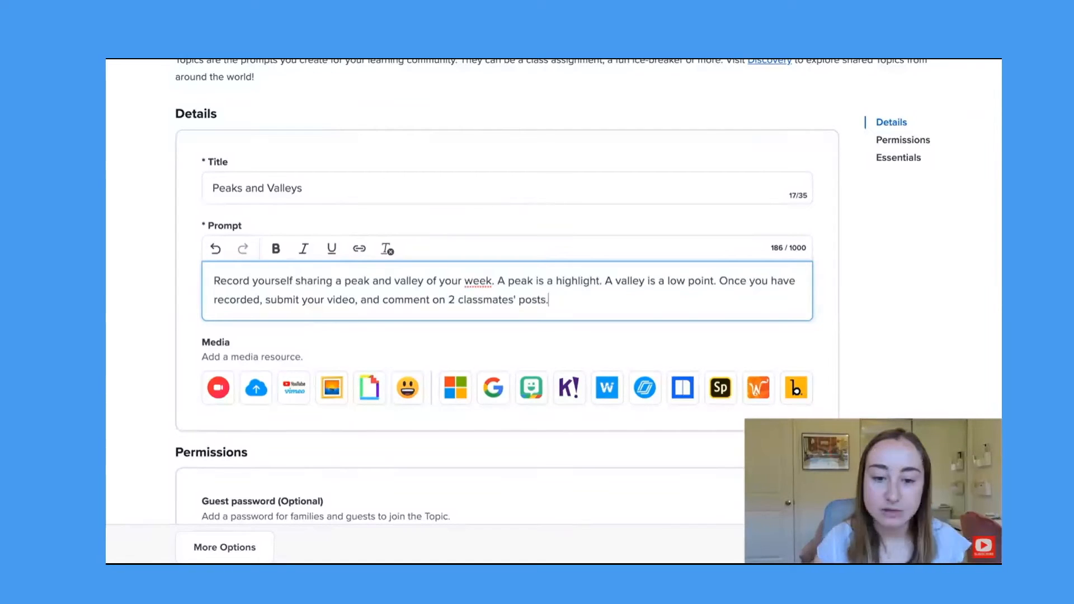
scroll(459, 314, down, 1)
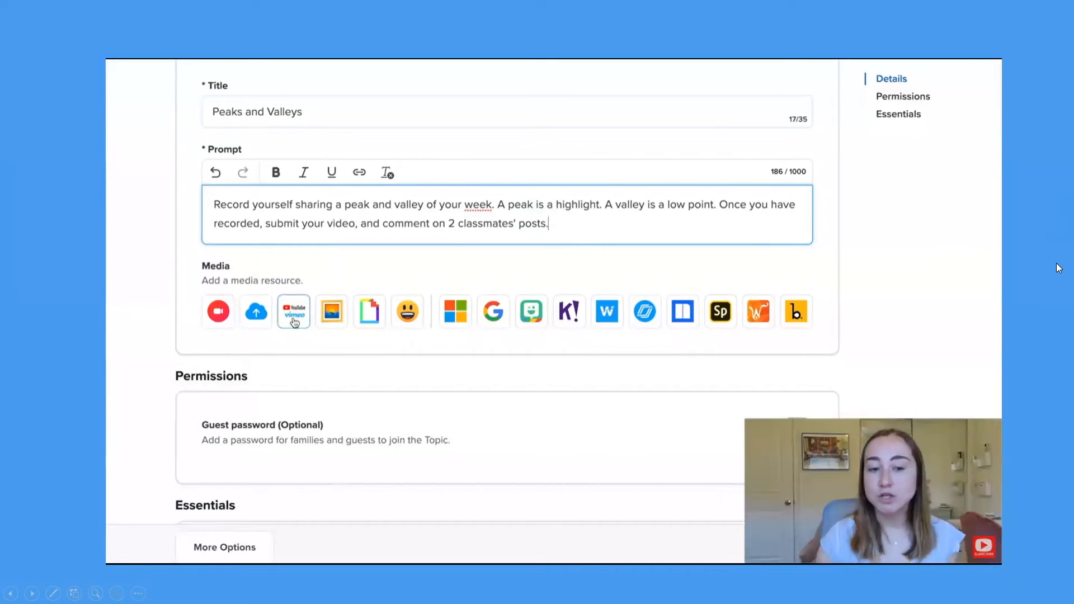
click(116, 279)
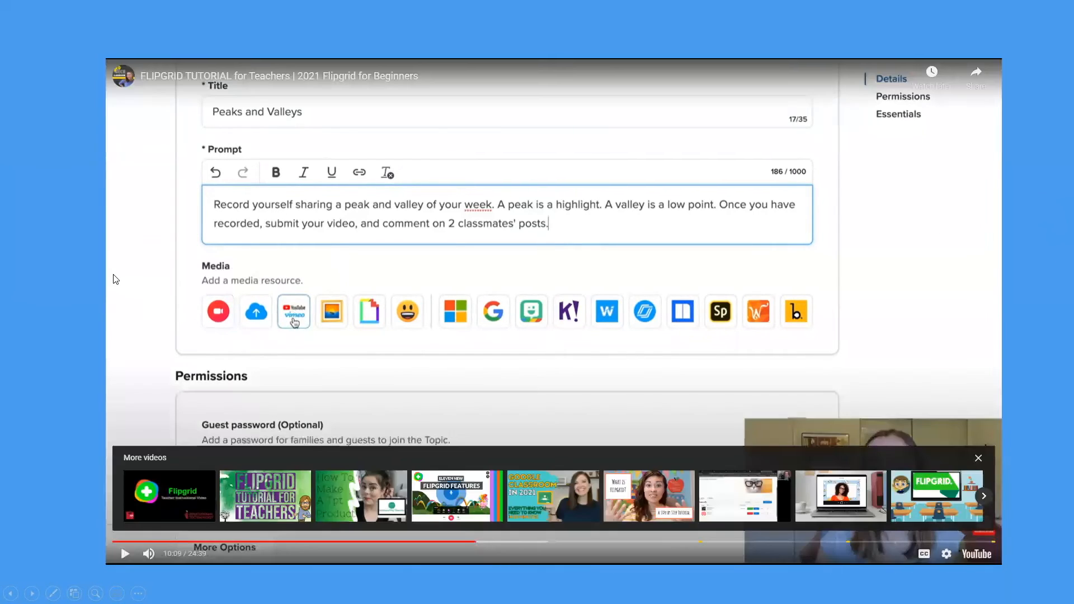
click(116, 279)
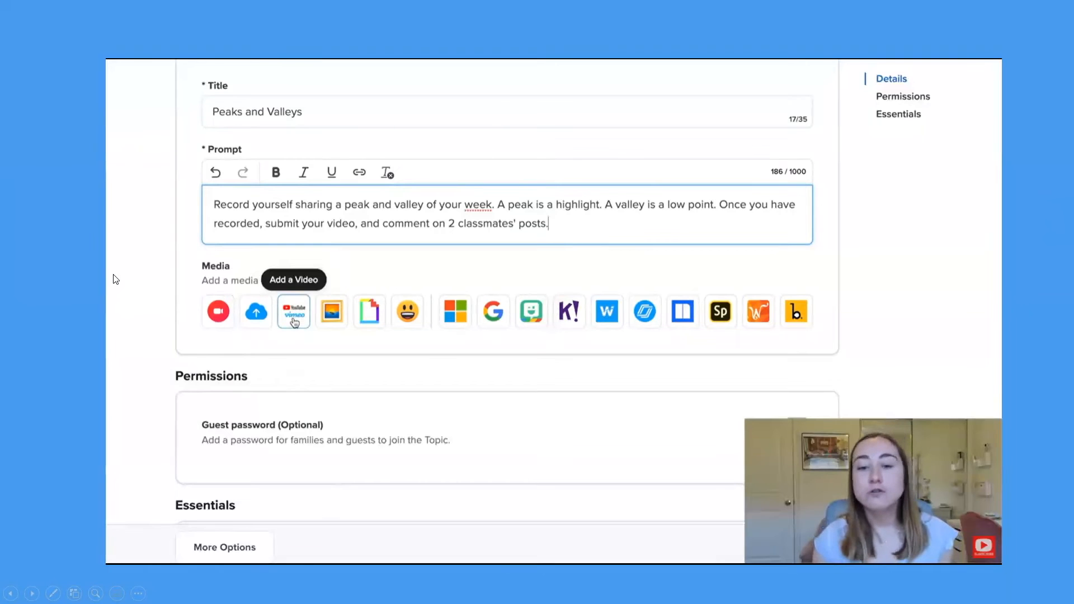
click(116, 280)
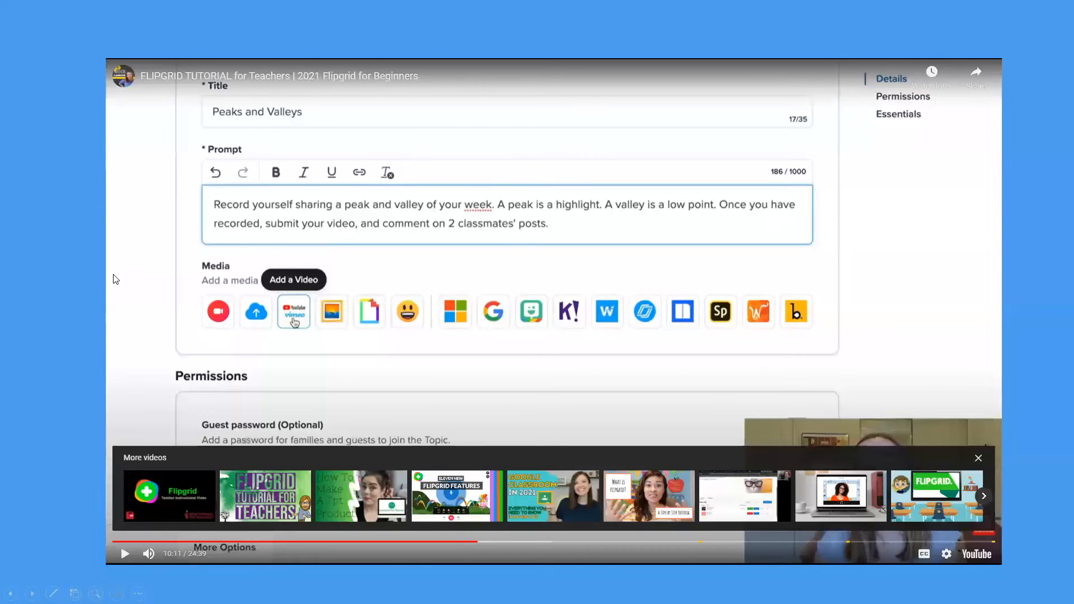
click(966, 245)
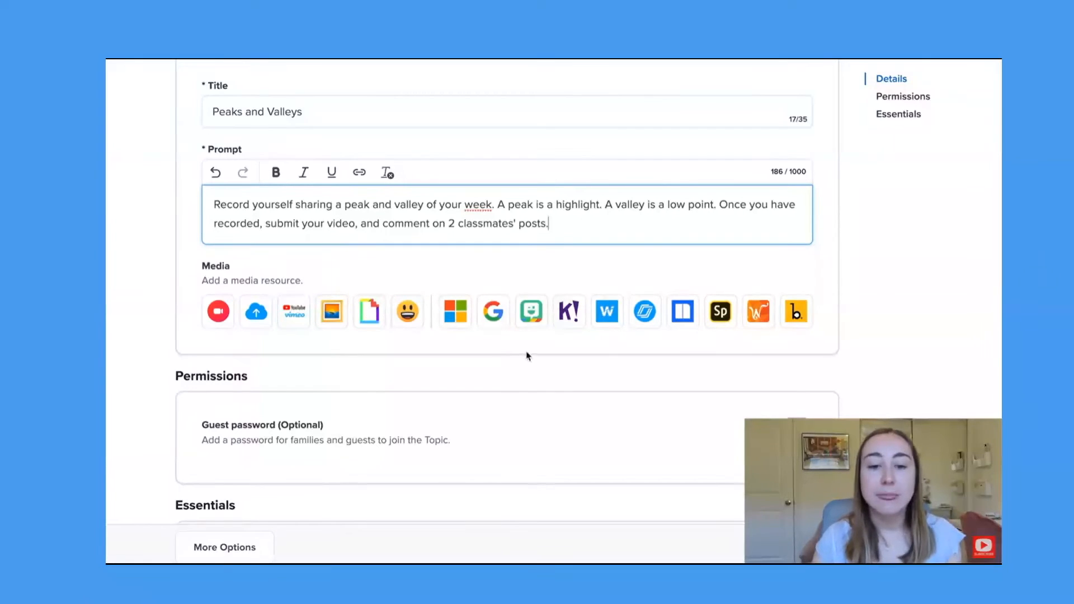
- Open and dismiss the Google file link option, and add the snow-capped peak GIF from a Giphy search for "mountain" as the topic's media
click(497, 322)
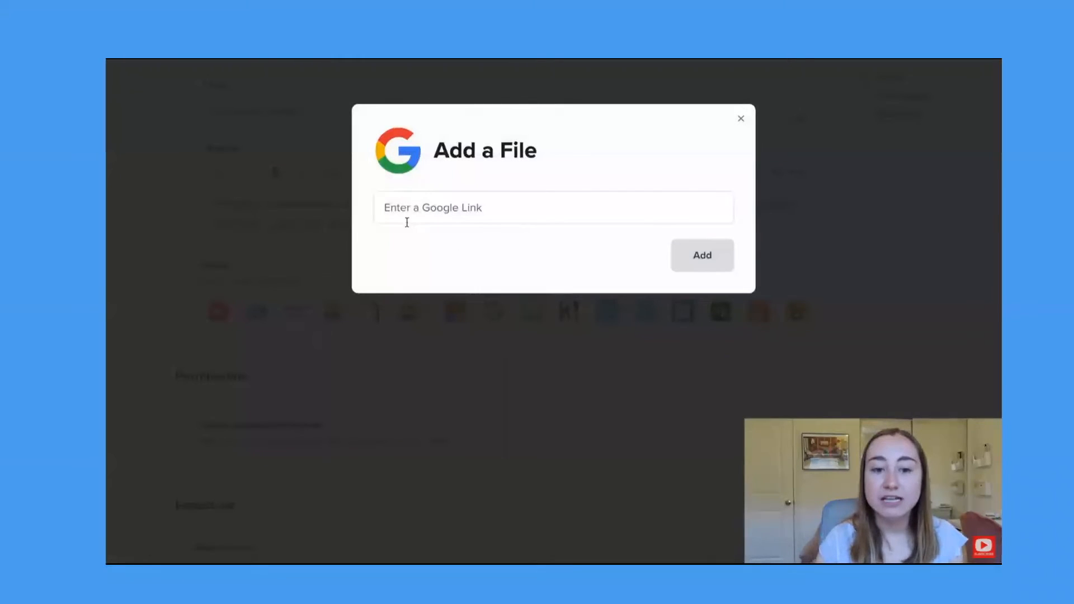
click(742, 119)
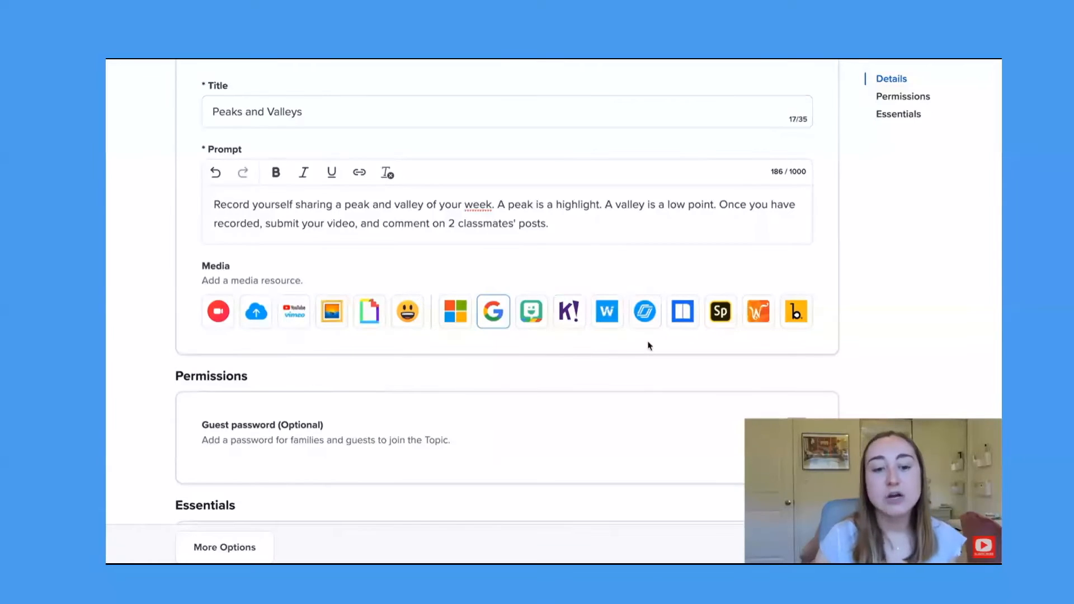
click(368, 313)
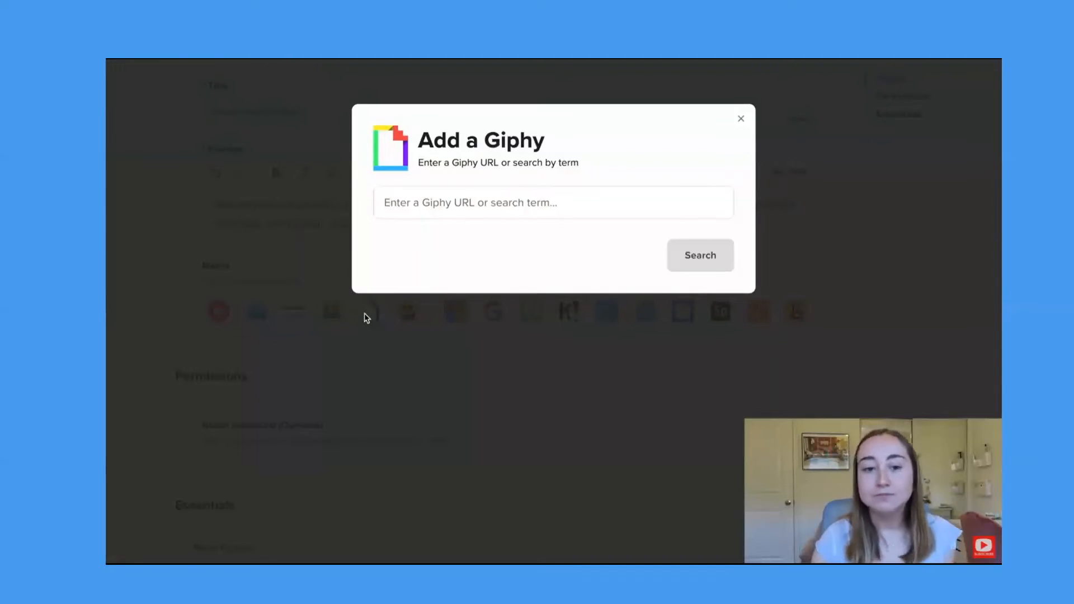
click(409, 212)
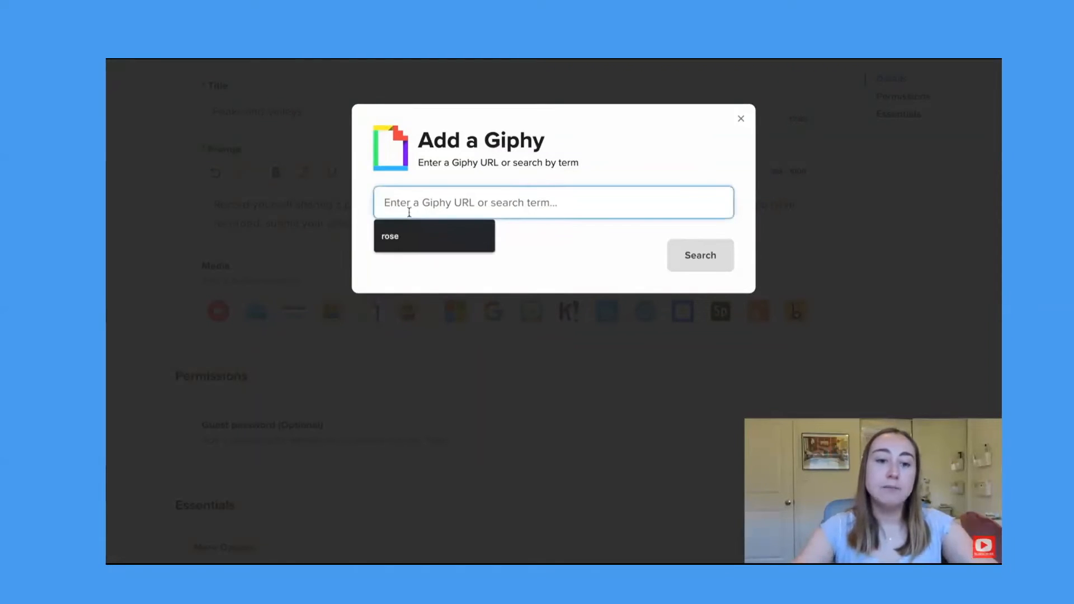
text(mo)
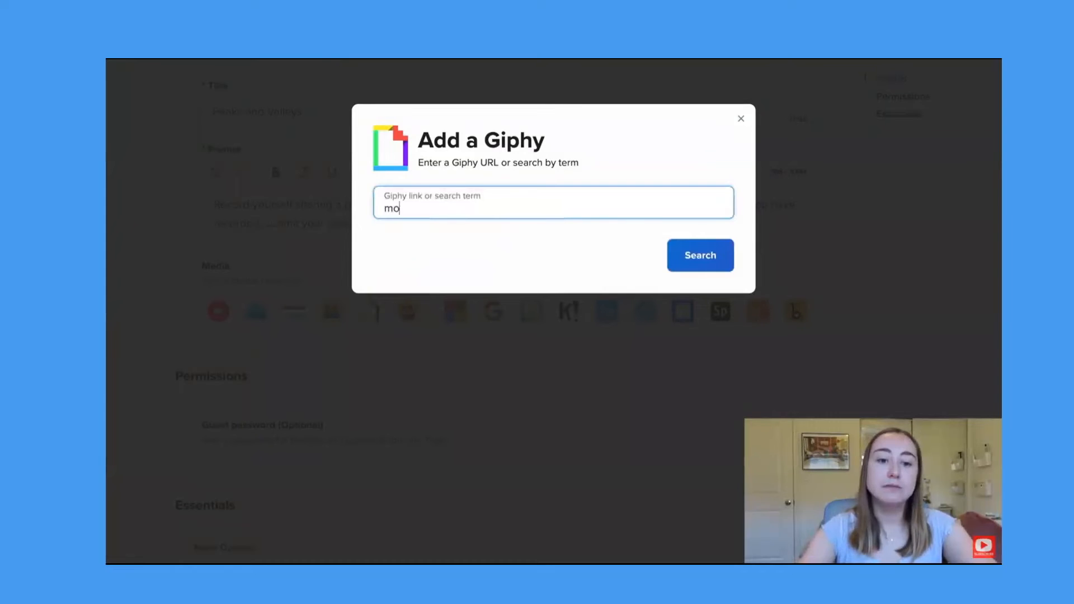
text(untain)
key(Return)
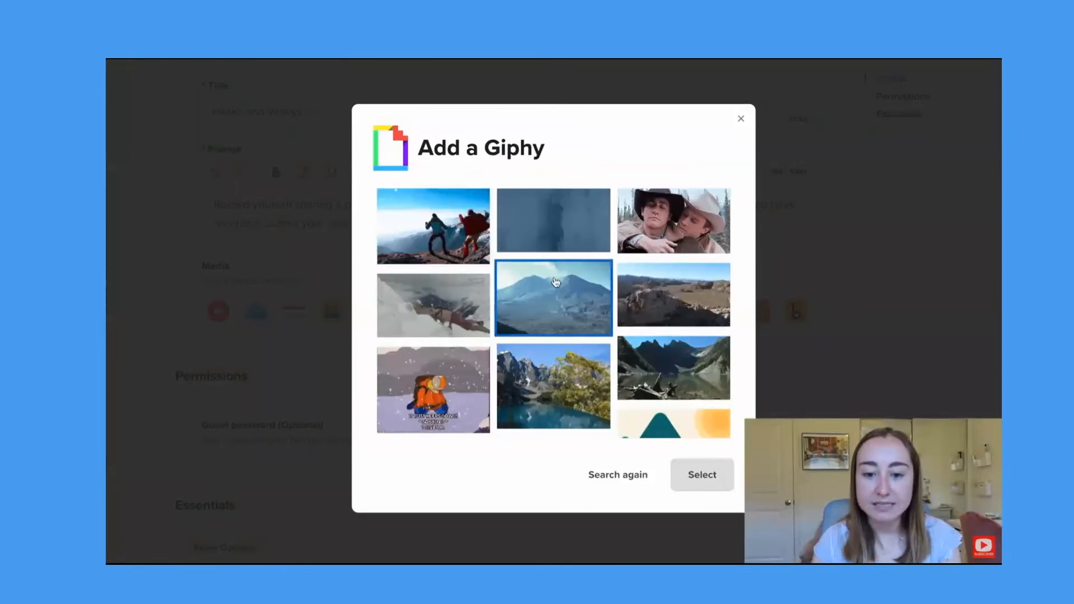
click(555, 282)
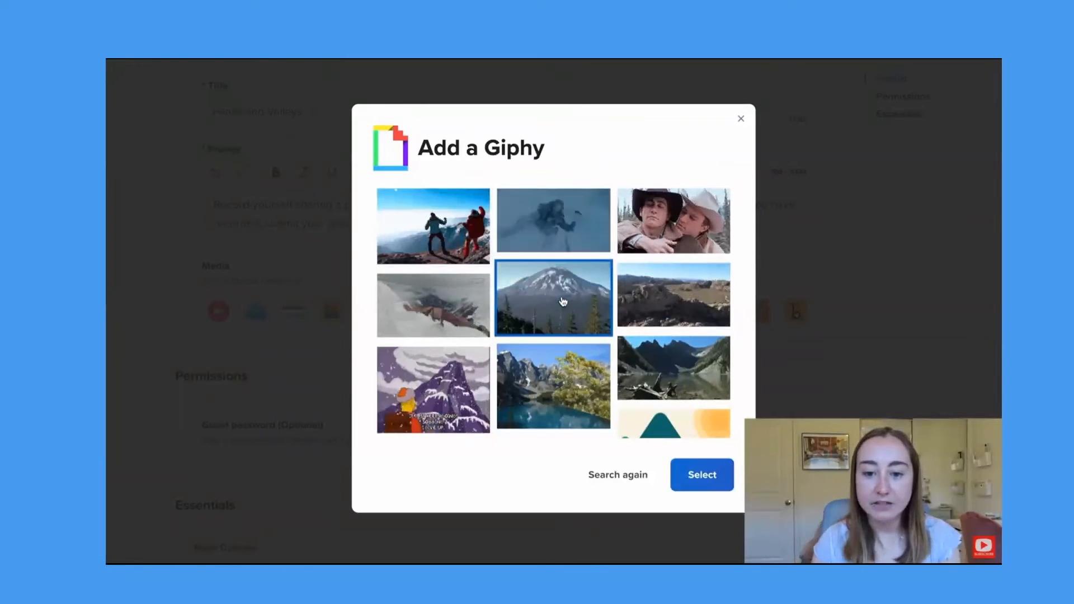
click(701, 489)
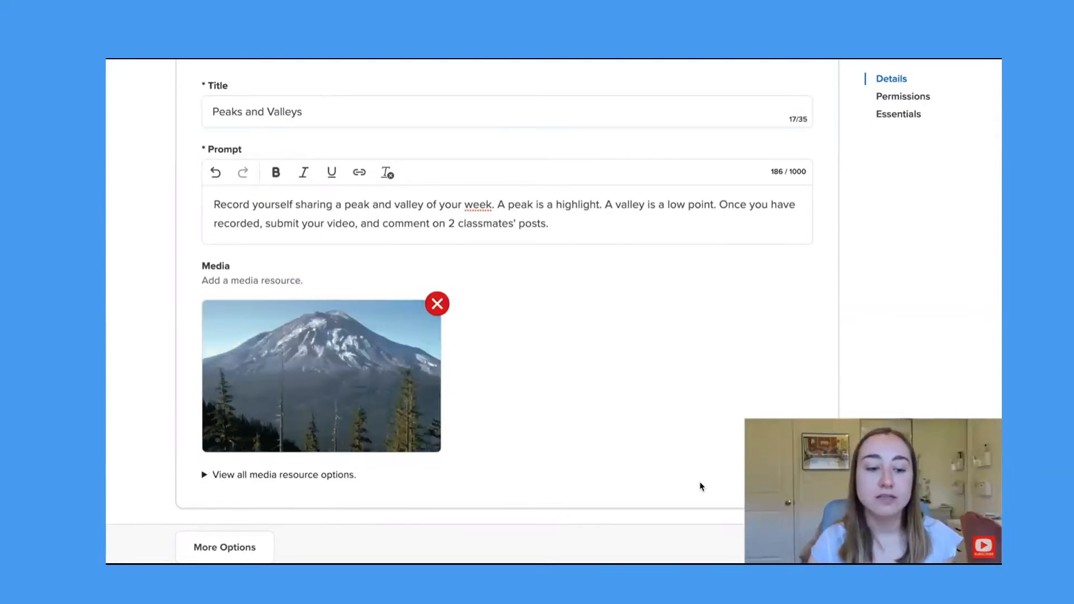
- Turn on Topic Moderation and set the allowed comments on video responses to None
scroll(701, 487, down, 5)
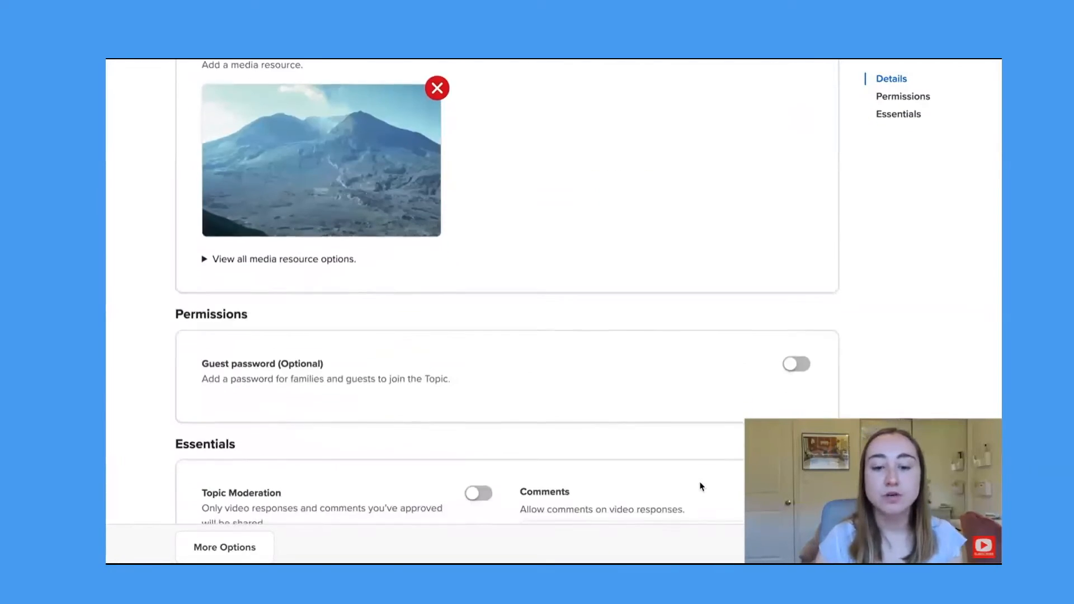
scroll(701, 487, down, 1)
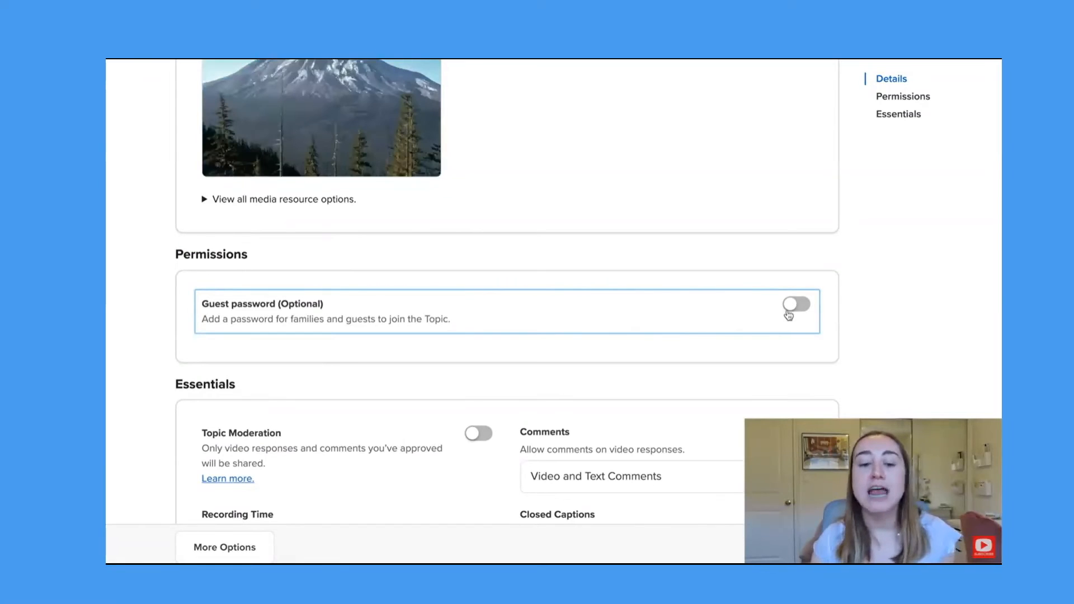
scroll(788, 315, down, 3)
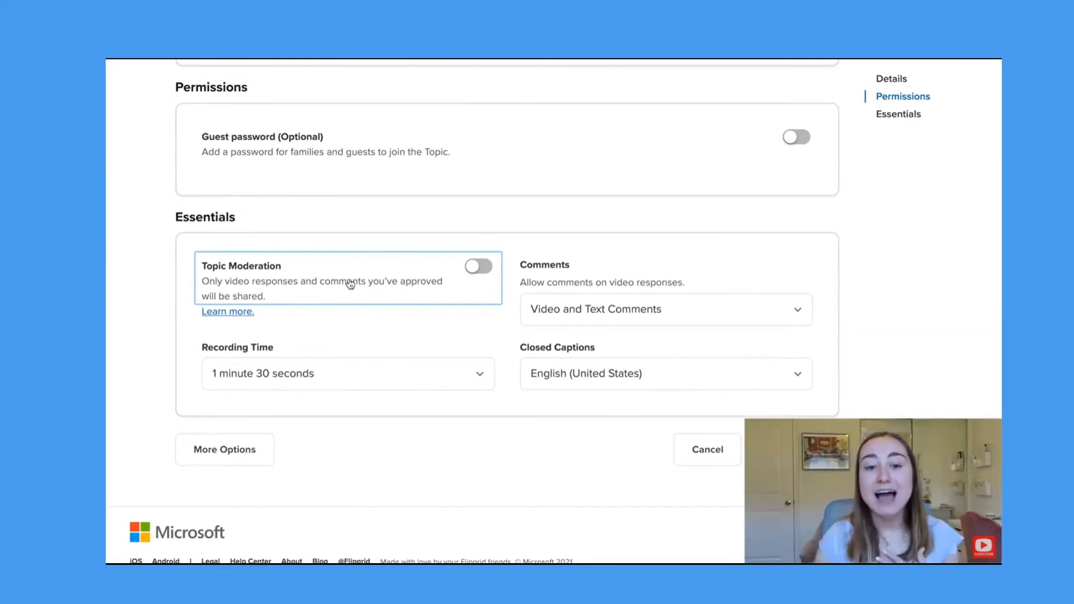
click(478, 268)
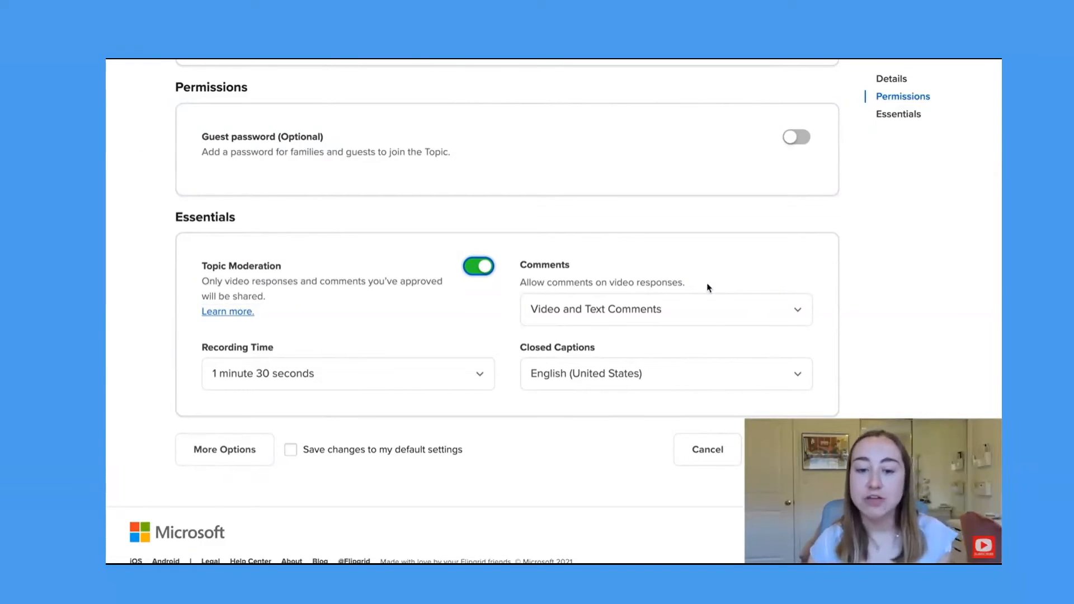
click(688, 321)
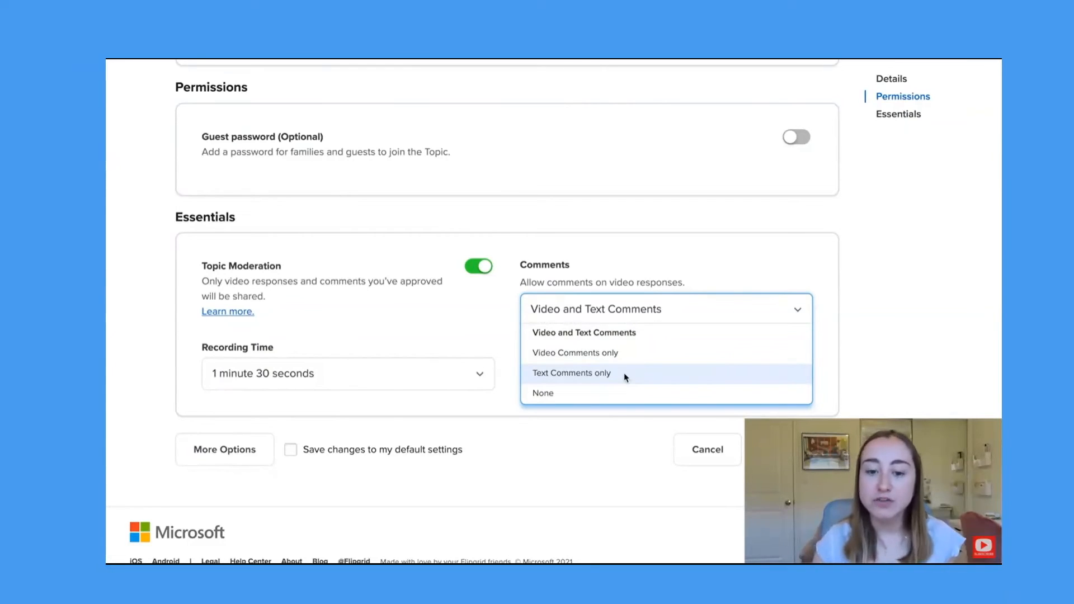
click(580, 398)
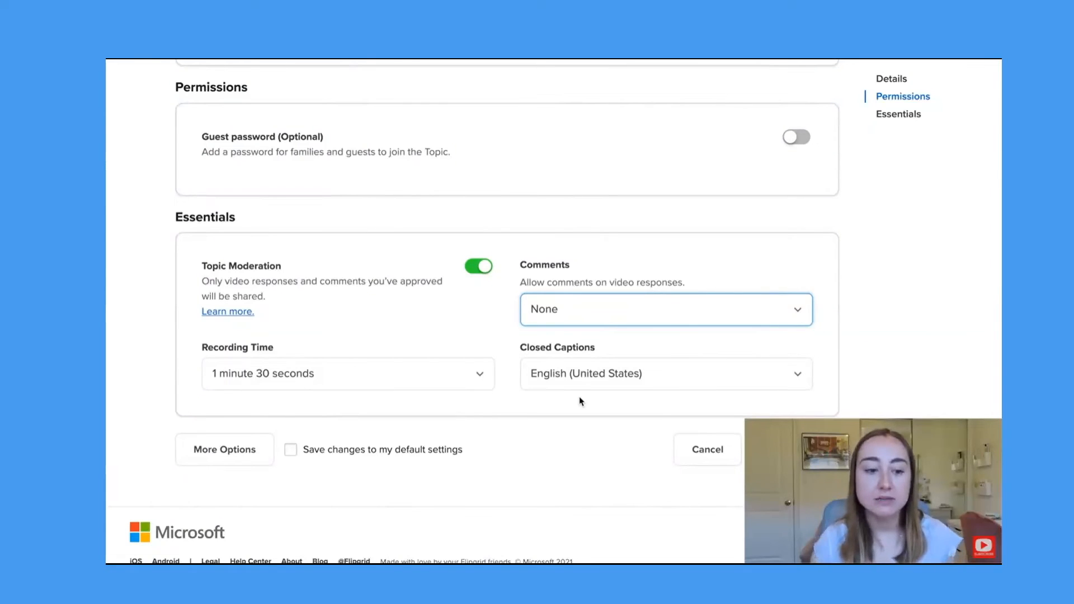
- Set the recording time to 45 seconds and keep closed captions on English (United States)
click(317, 377)
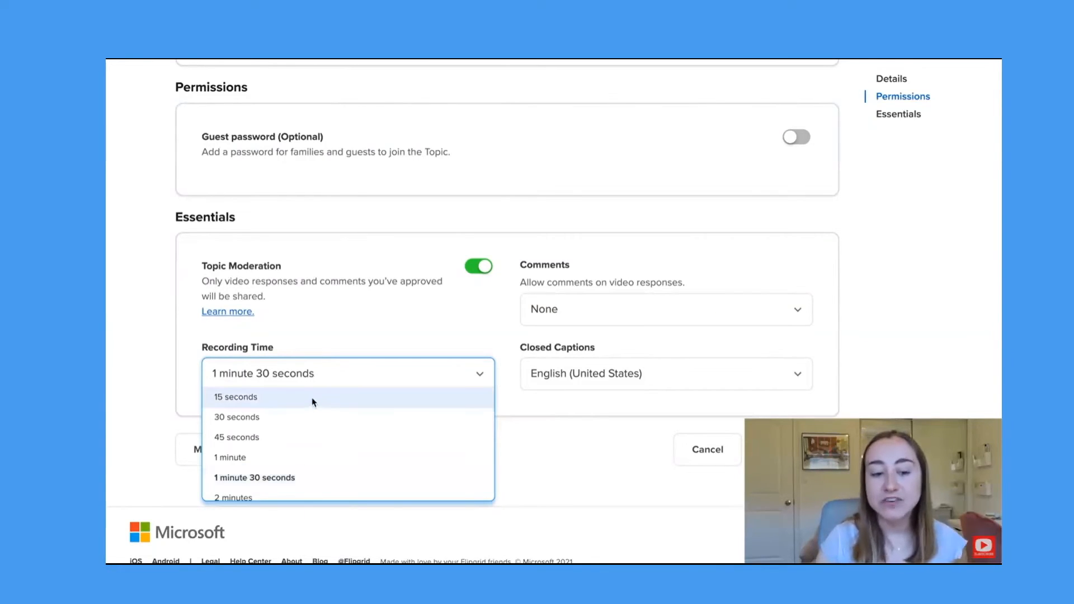
scroll(312, 401, down, 3)
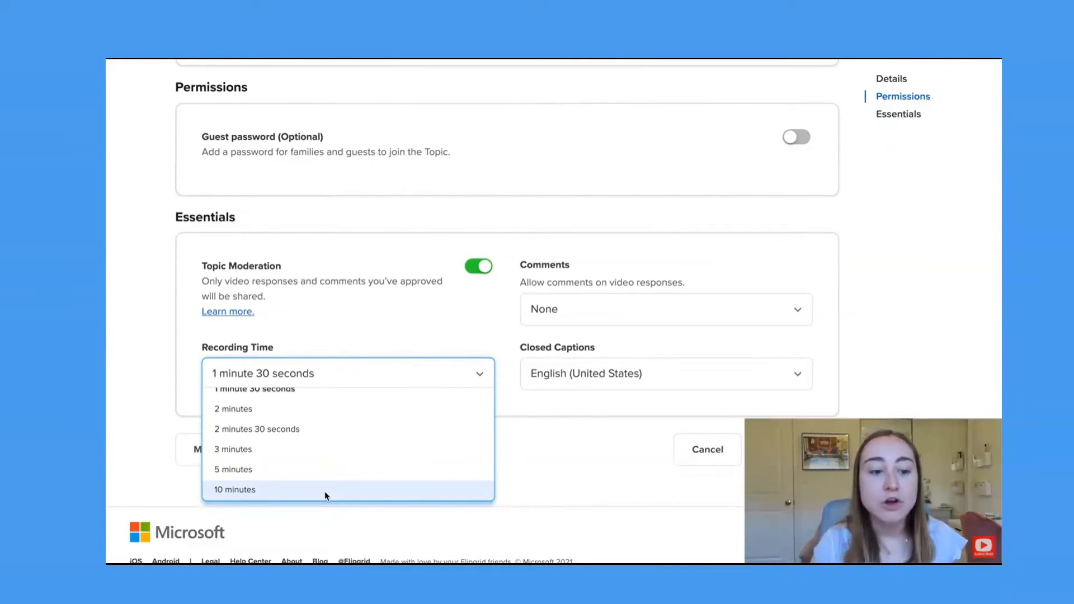
scroll(324, 491, up, 3)
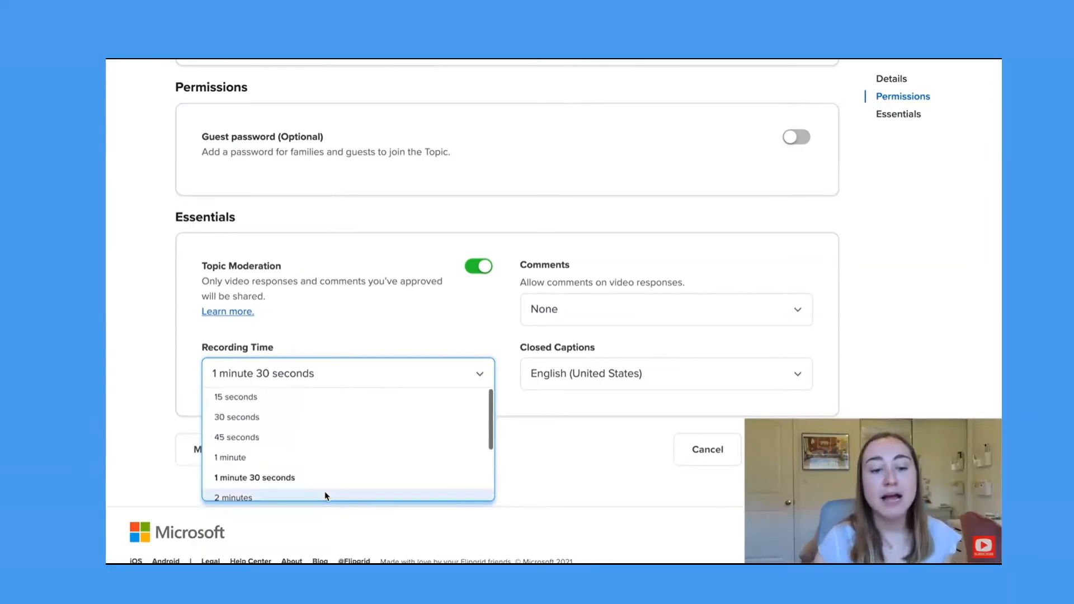
click(271, 444)
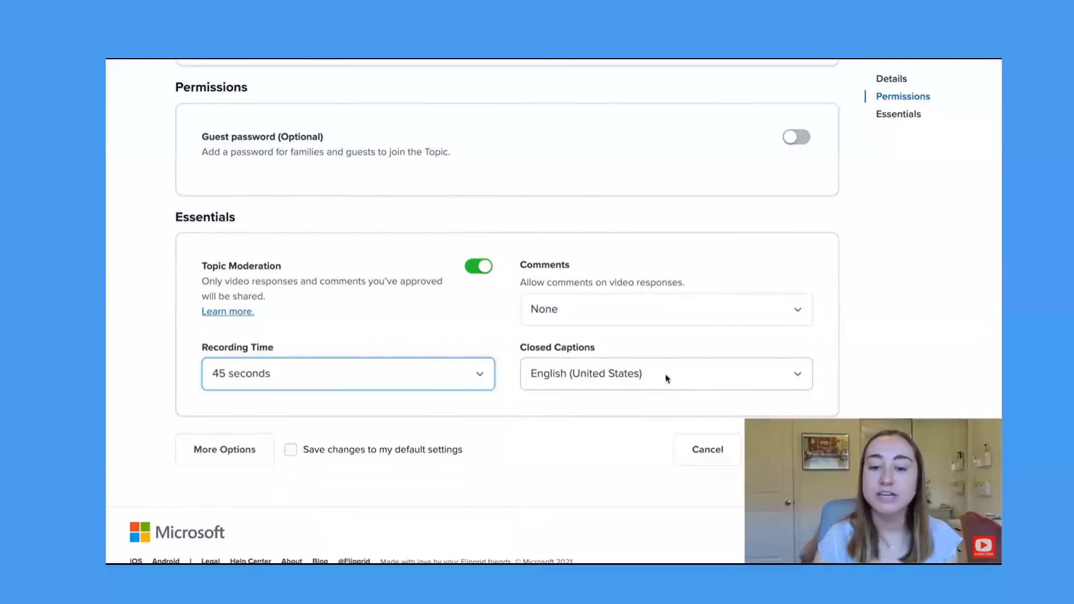
click(770, 373)
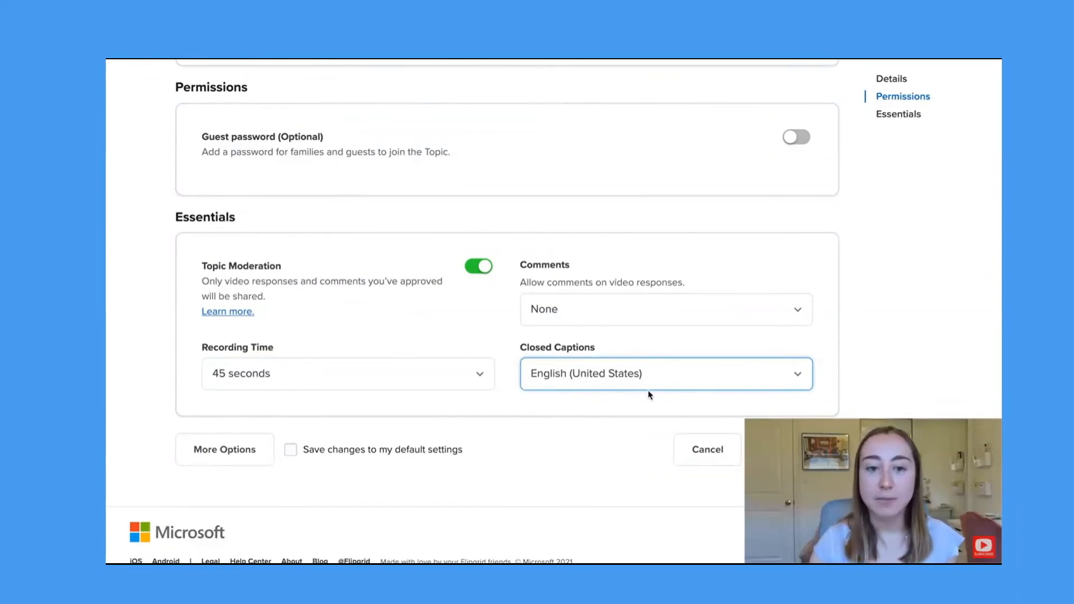
- Review the topic's details and reveal the additional options, examining the Attachments, Status, Notifications, Video Responses and Feedback settings
scroll(648, 394, up, 10)
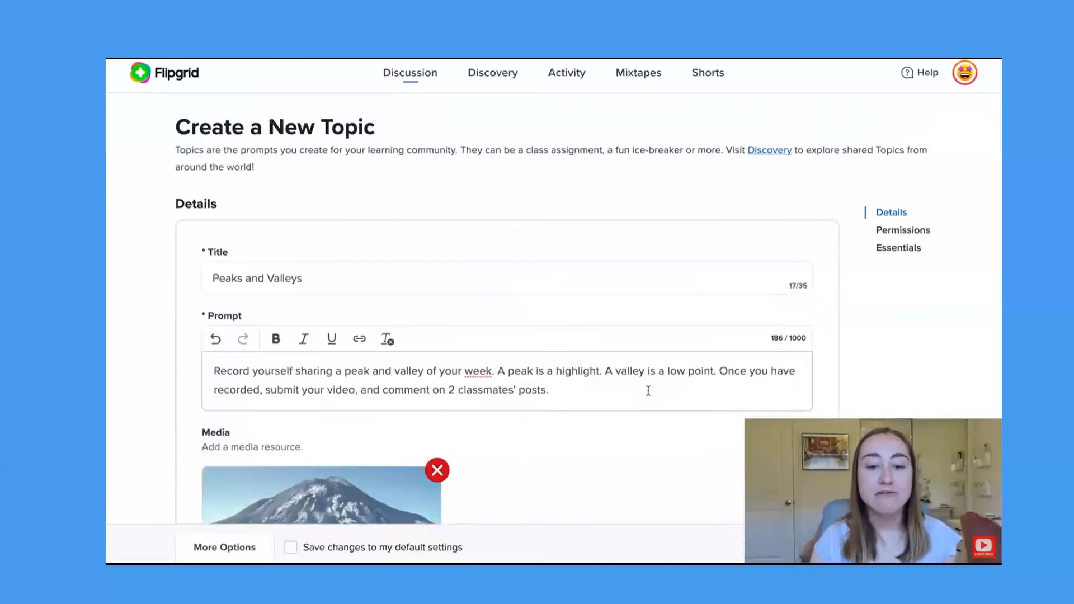
scroll(648, 391, down, 4)
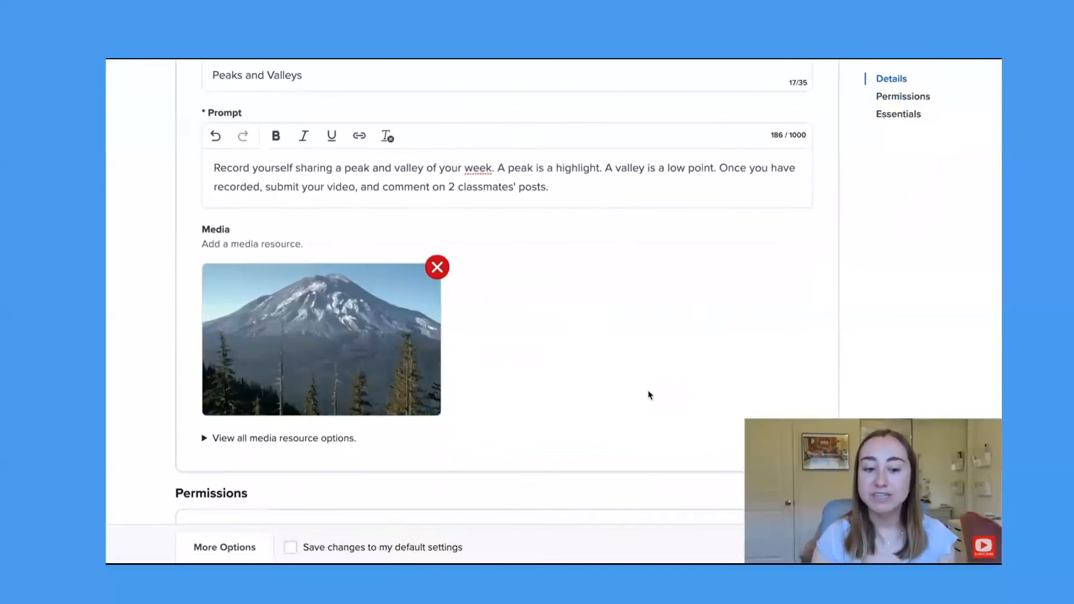
scroll(648, 394, down, 8)
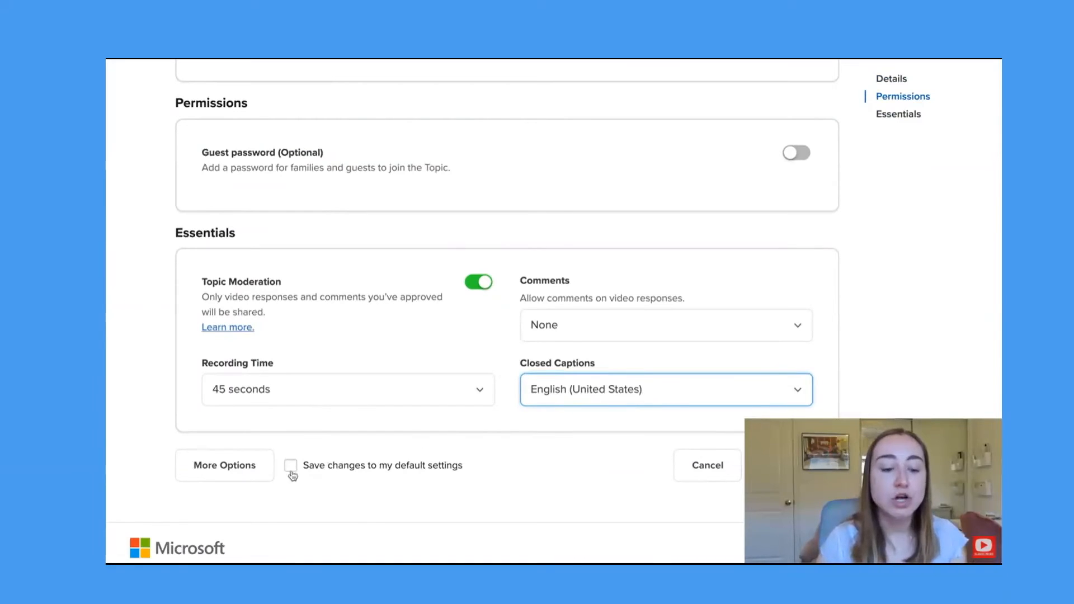
click(250, 474)
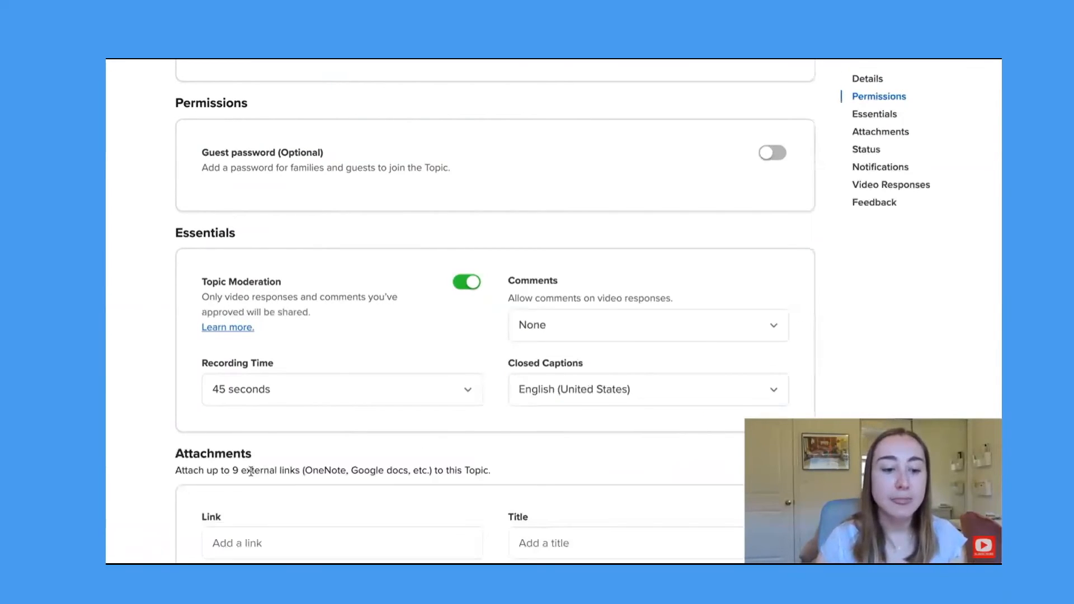
scroll(367, 203, down, 10)
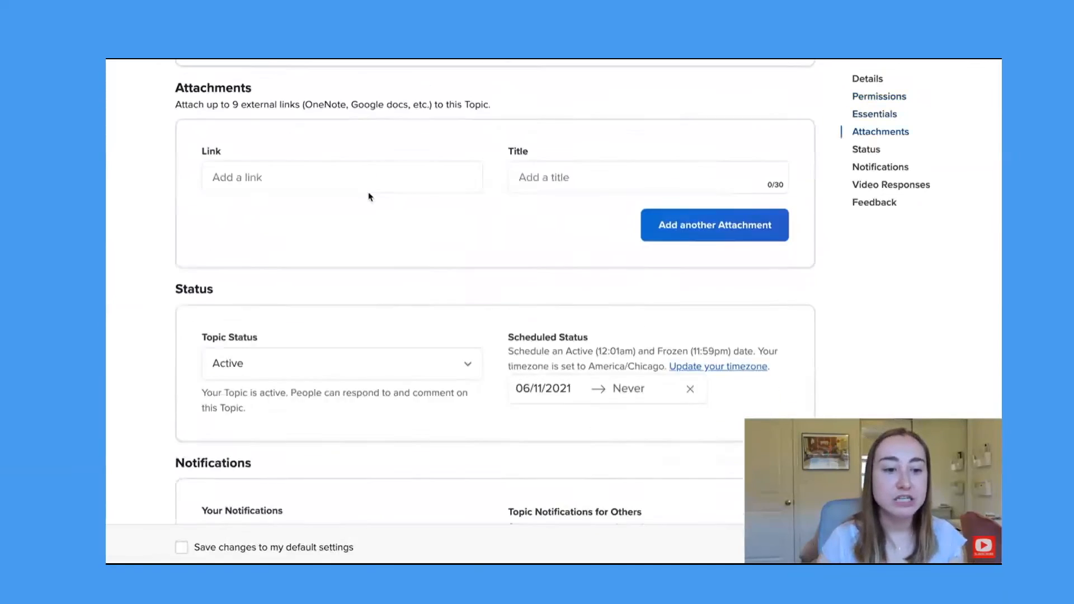
scroll(369, 196, down, 4)
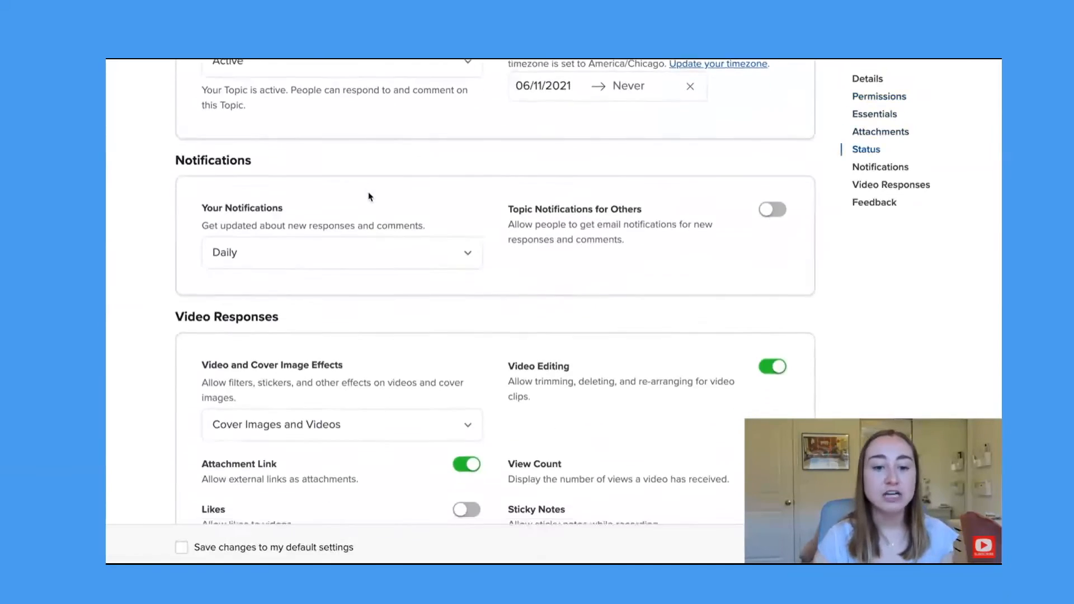
scroll(369, 196, down, 6)
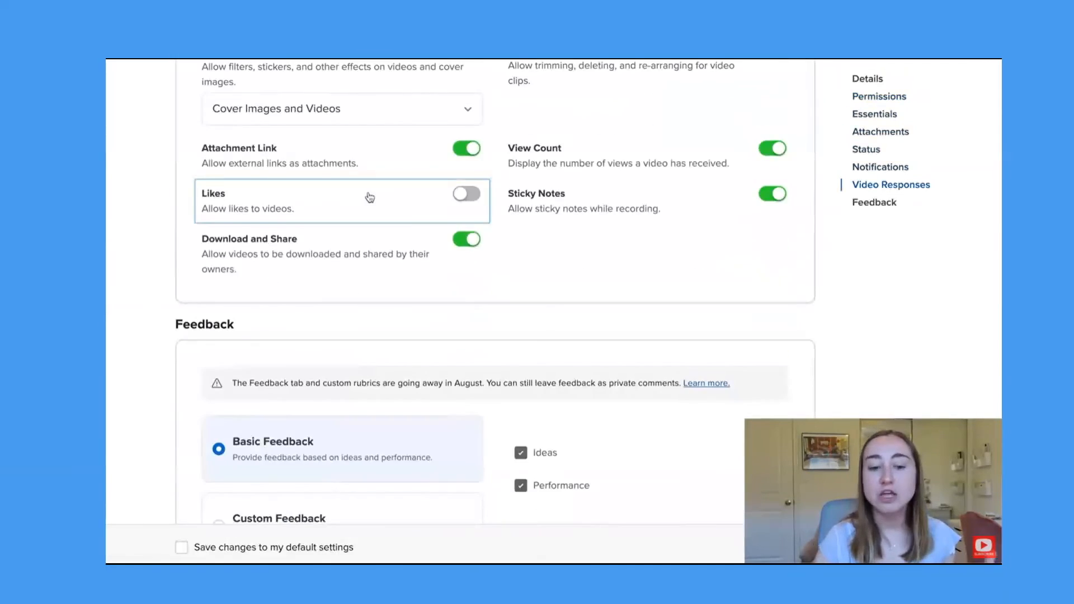
- Recheck the topic's settings from the media resource in Details through Feedback, and create the topic
scroll(369, 196, up, 18)
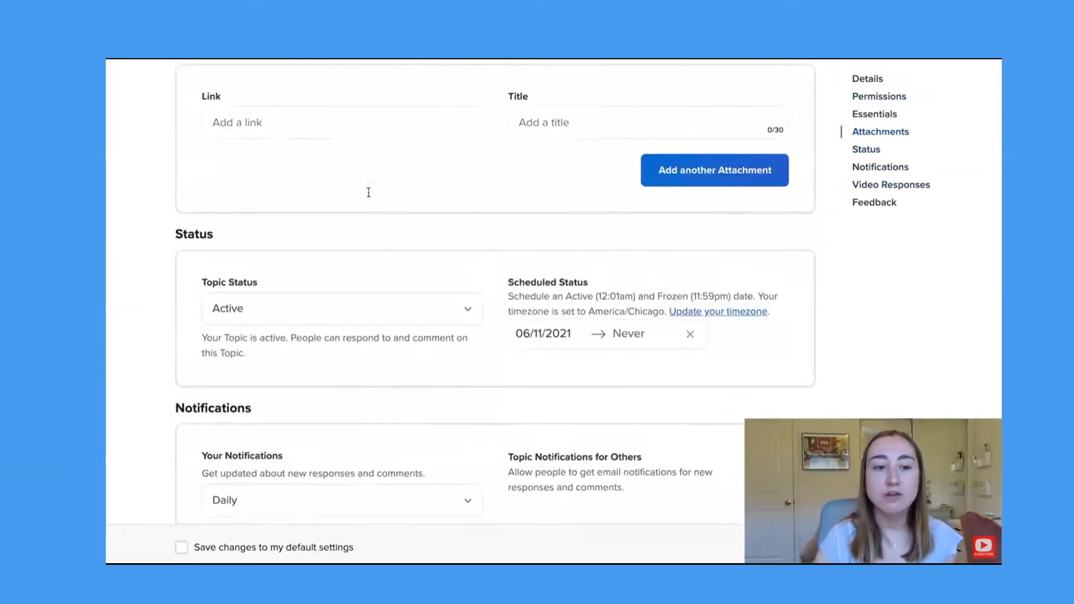
scroll(368, 193, up, 5)
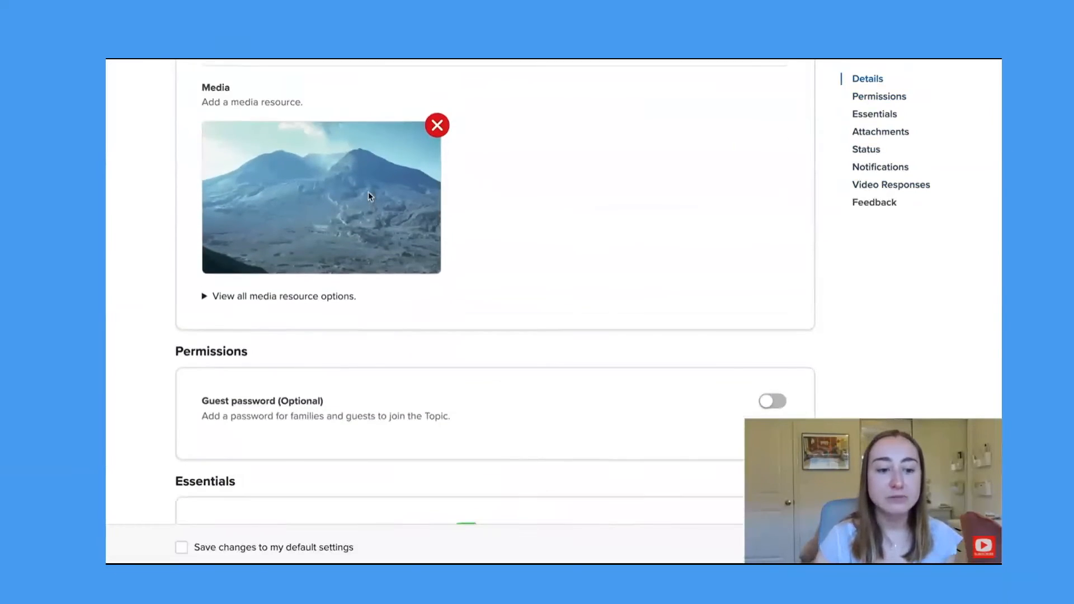
scroll(368, 196, down, 3)
scroll(368, 196, down, 6)
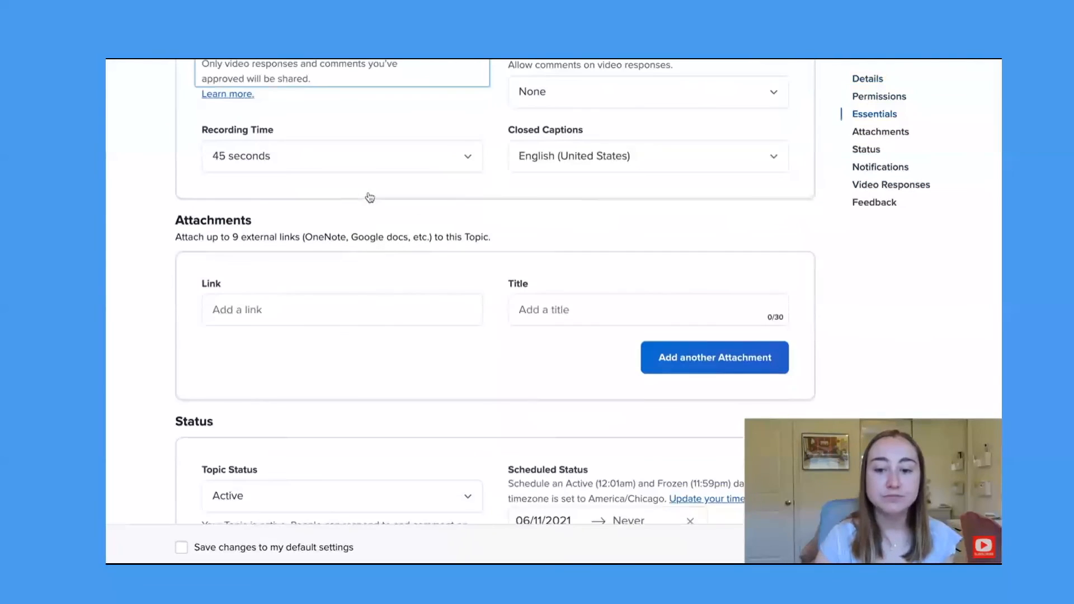
scroll(368, 196, down, 19)
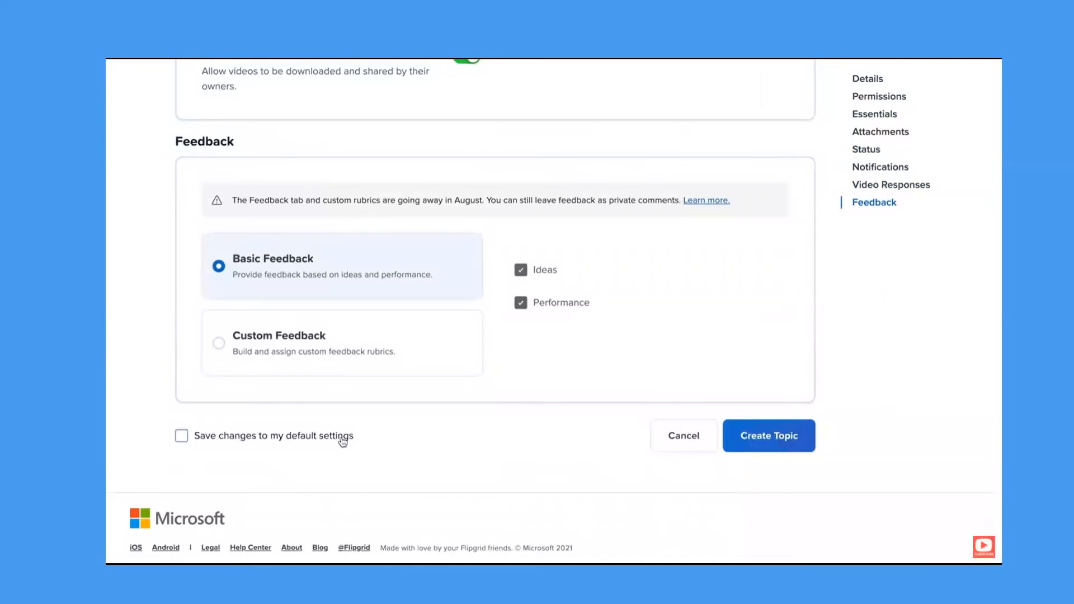
click(795, 438)
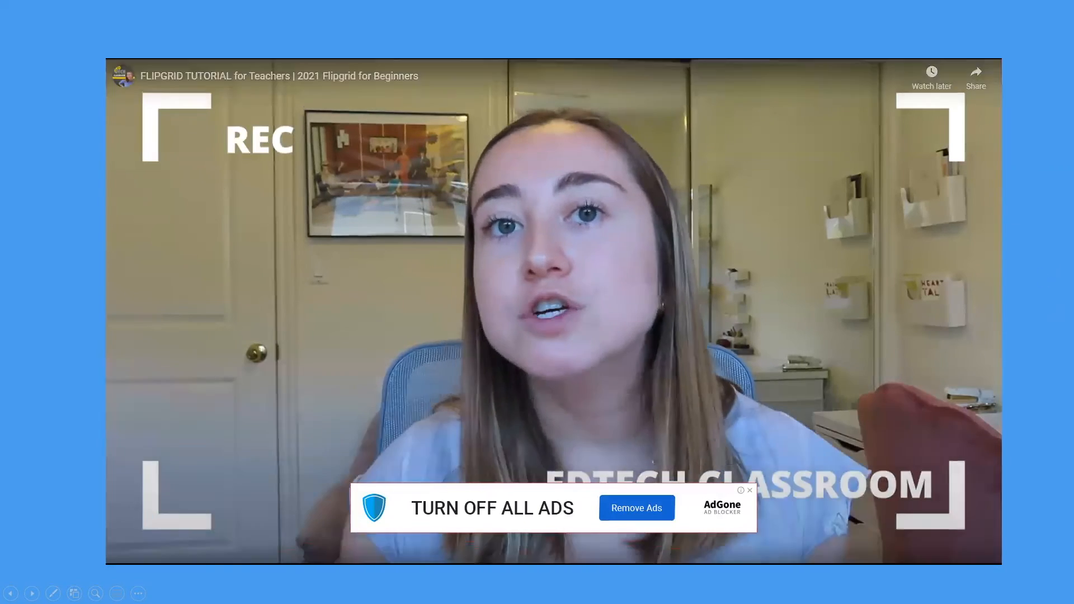
click(1046, 339)
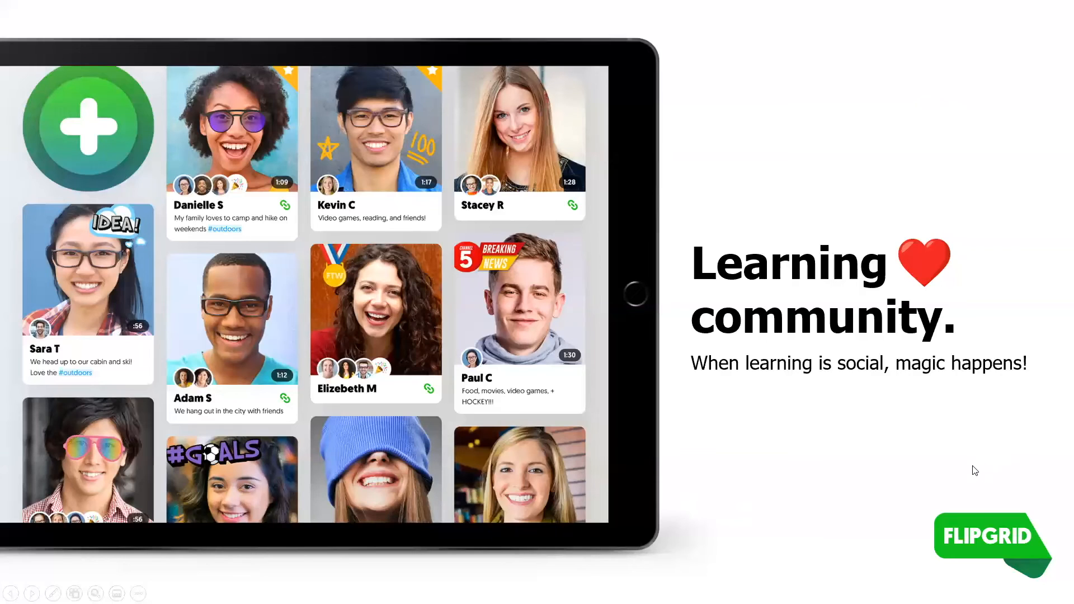